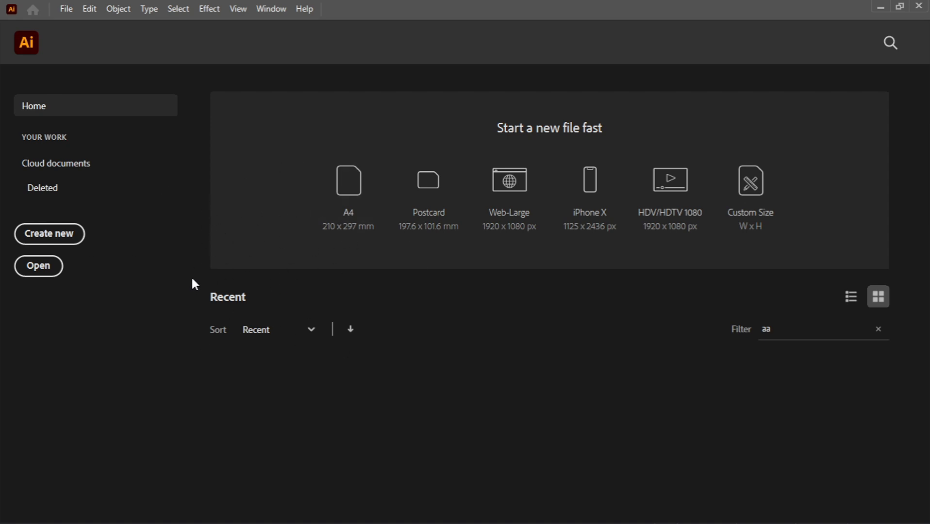
# Step: Start a new document named Design1, keeping pixels as its unit of measurement
pyautogui.click(75, 237)
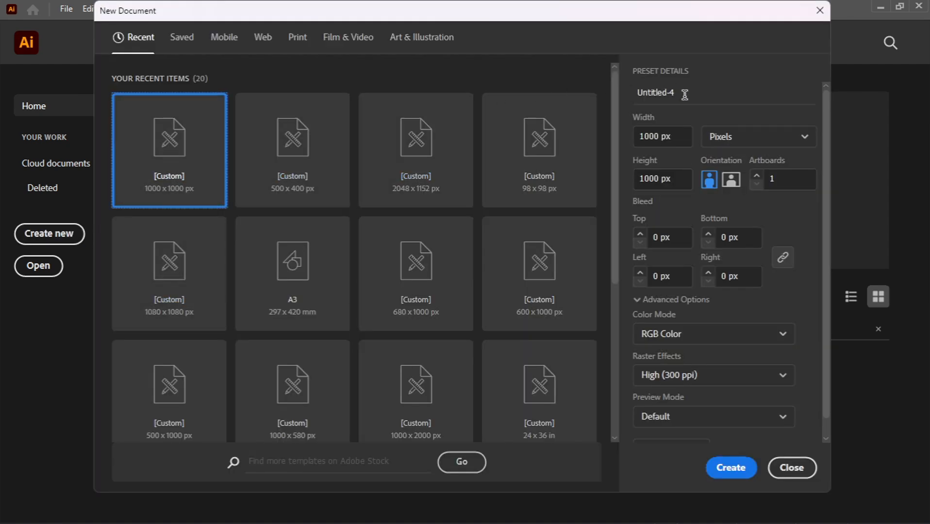
pyautogui.moveTo(684, 94); pyautogui.dragTo(639, 96)
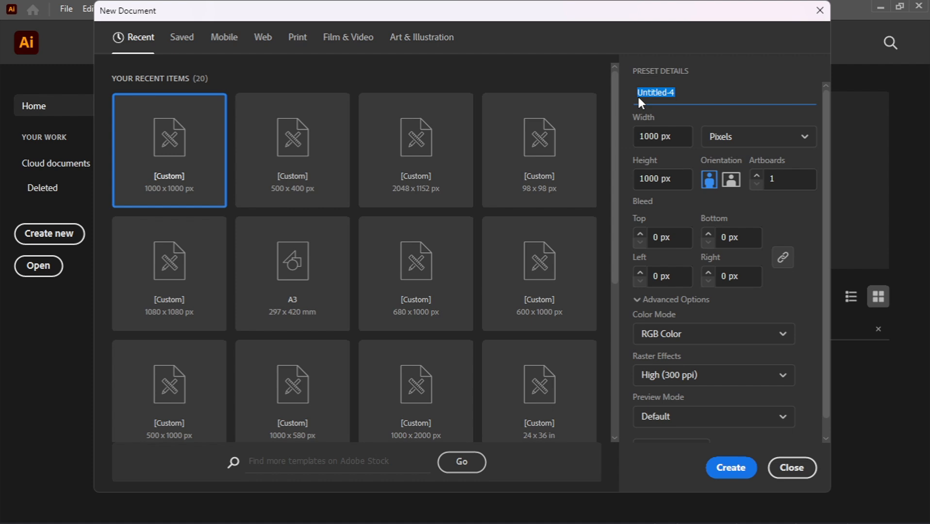
pyautogui.write('Design1')
pyautogui.click(784, 145)
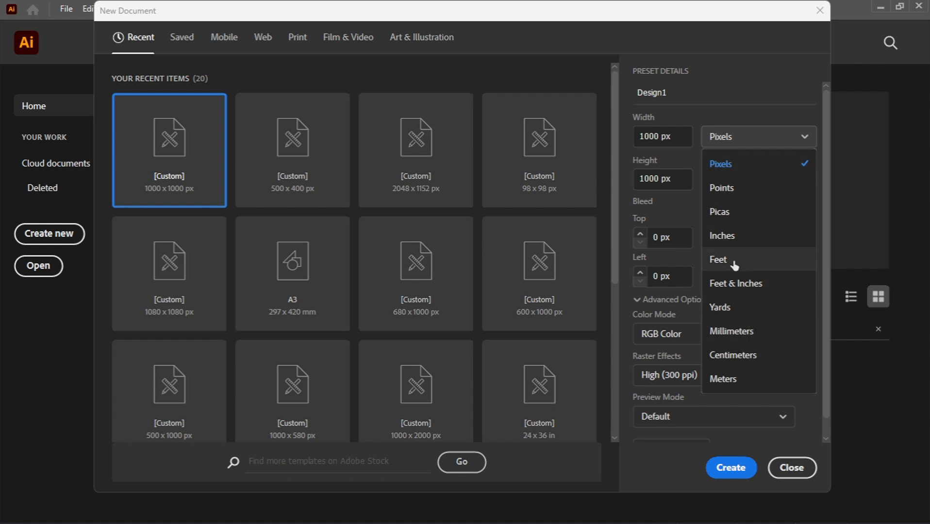
pyautogui.click(774, 164)
pyautogui.click(771, 144)
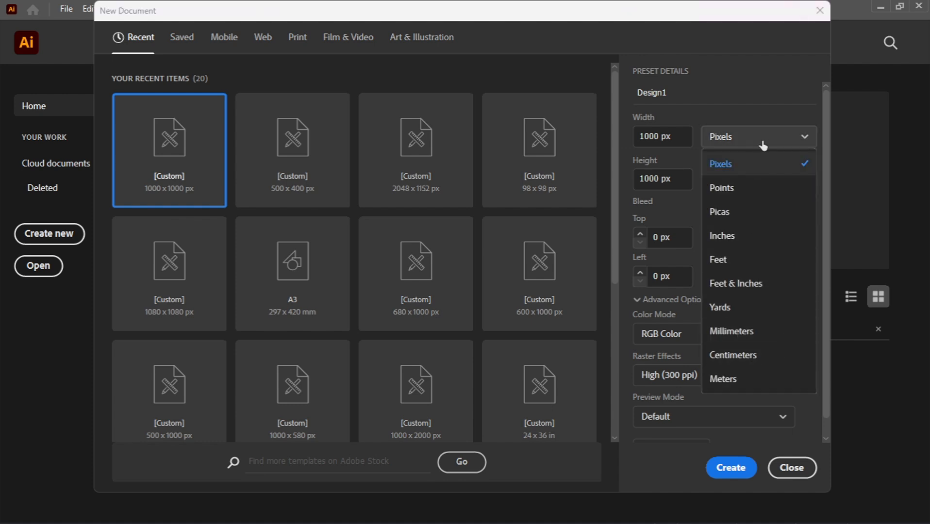
pyautogui.click(746, 165)
# Step: Set the new document's color mode to RGB Color after trying CMYK Color
pyautogui.scroll(-1, 743, 158)
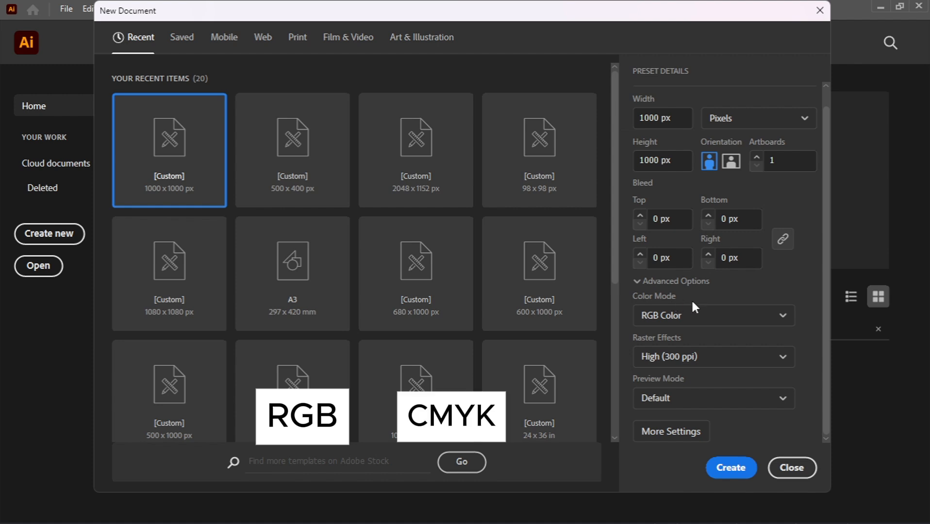
pyautogui.click(703, 314)
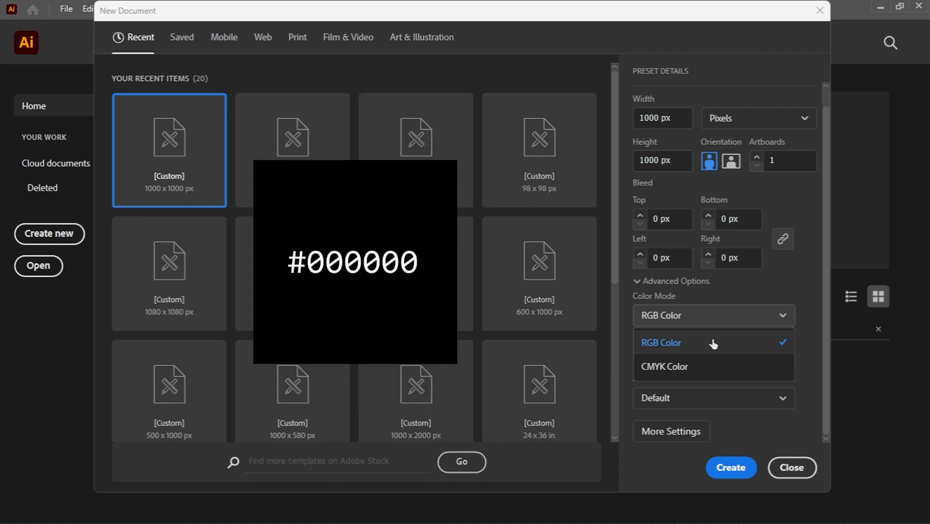
pyautogui.click(670, 342)
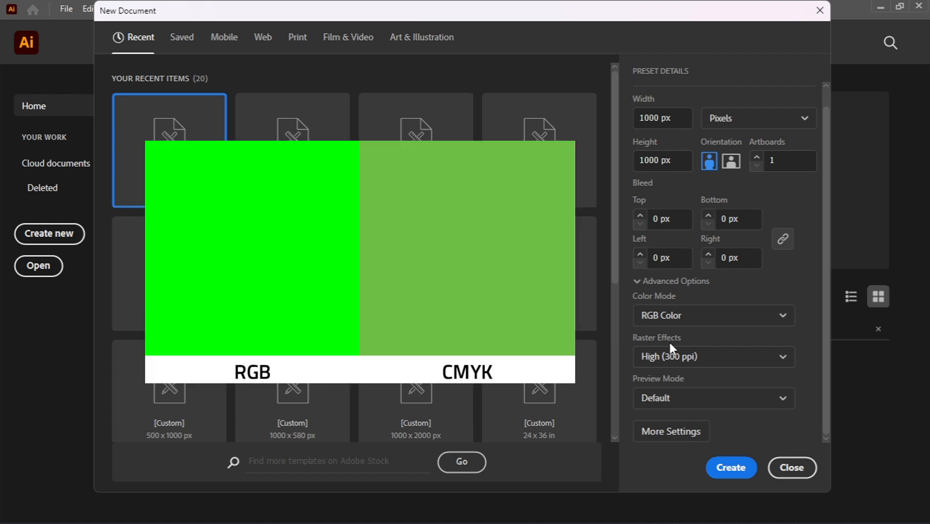
pyautogui.click(641, 320)
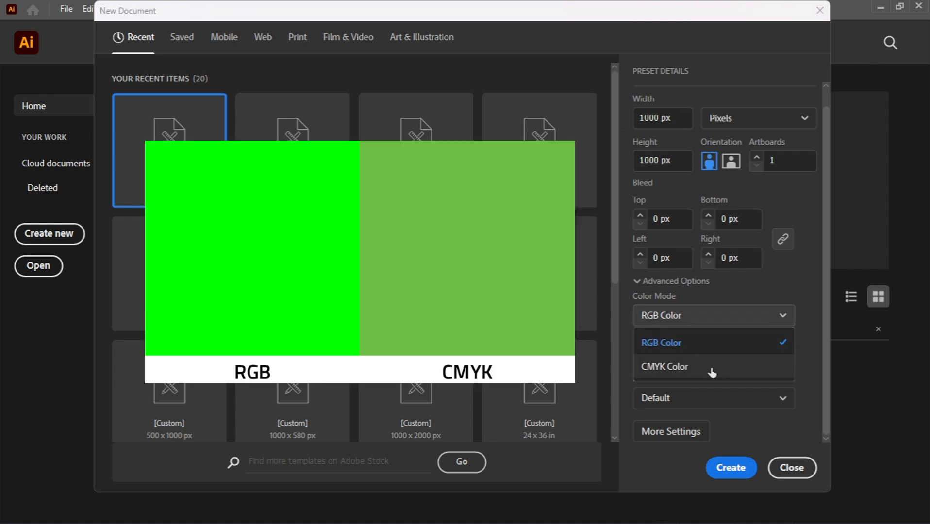
pyautogui.click(712, 373)
pyautogui.click(696, 317)
pyautogui.click(717, 342)
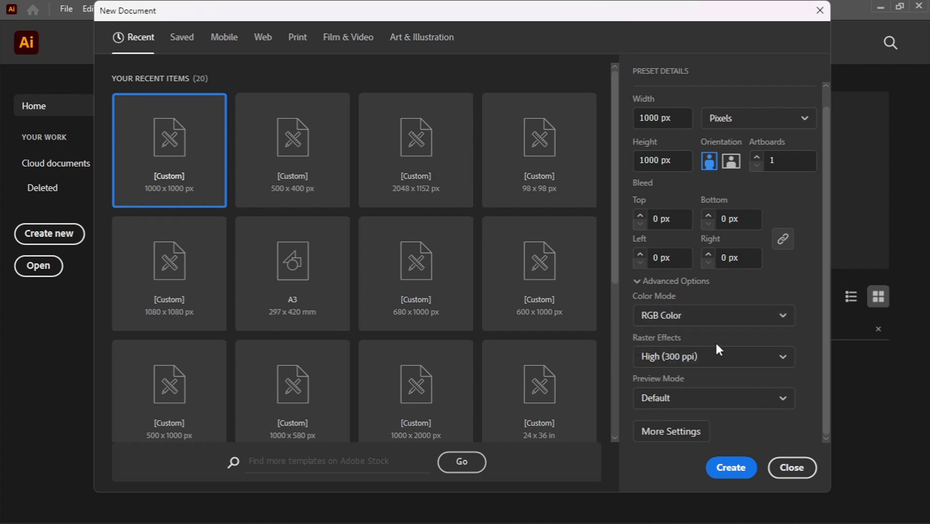
# Step: Choose High (300 ppi) as the new document's raster effects resolution
pyautogui.click(691, 361)
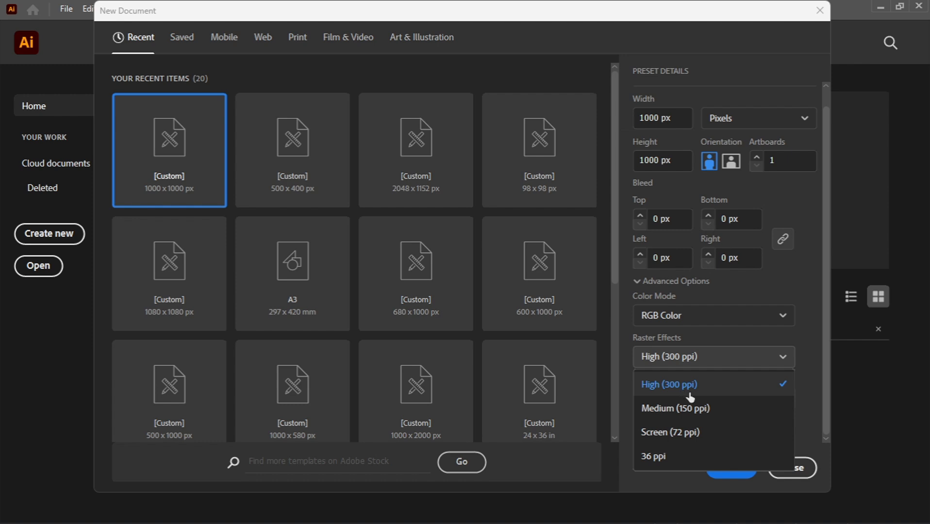
pyautogui.click(676, 384)
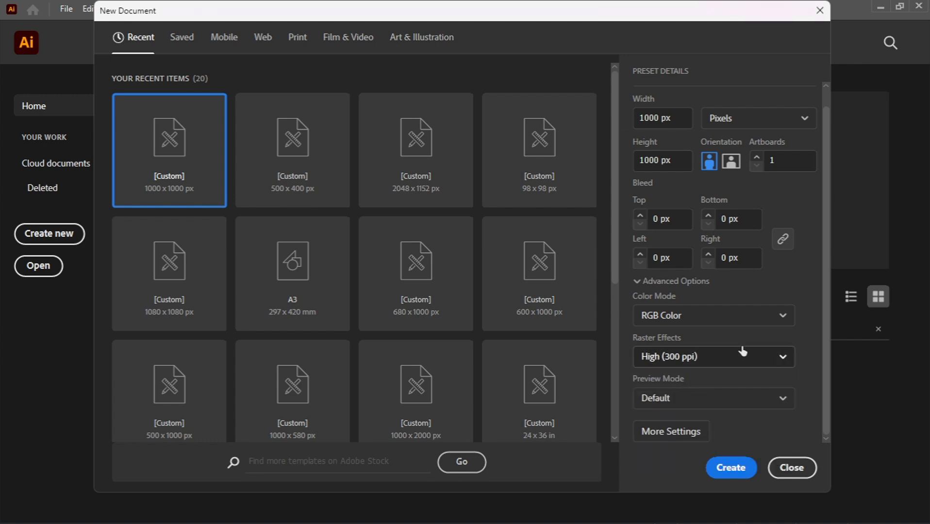
pyautogui.click(783, 364)
pyautogui.click(721, 384)
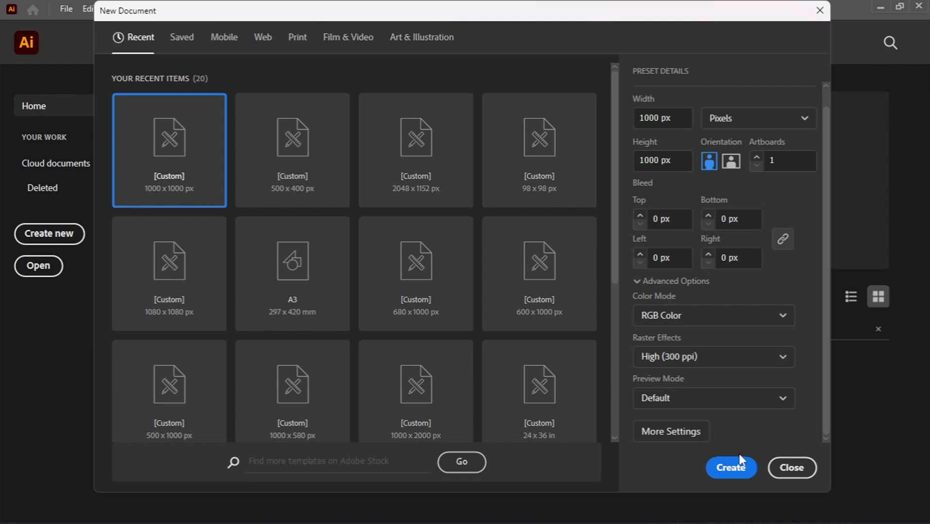
# Step: Create the Design1 document and collapse the floating Color panel
pyautogui.scroll(1, 733, 414)
pyautogui.click(730, 468)
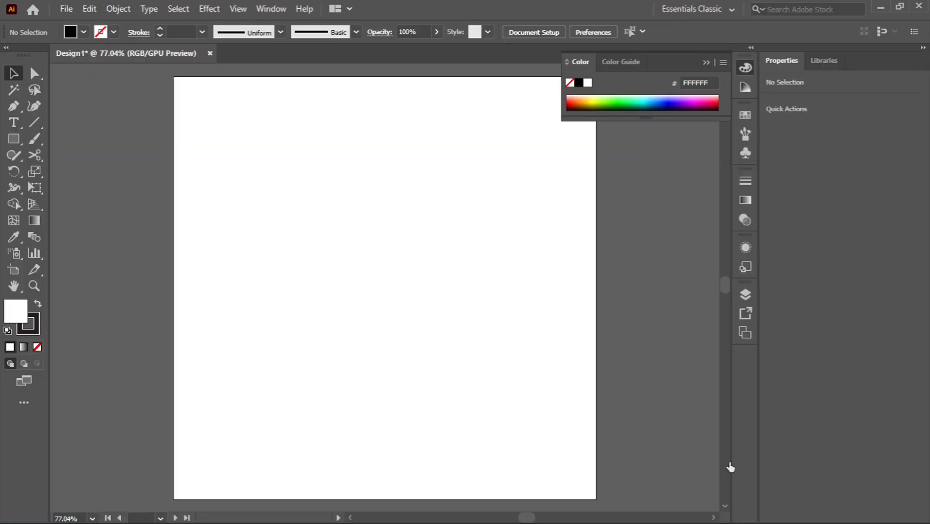
pyautogui.click(707, 64)
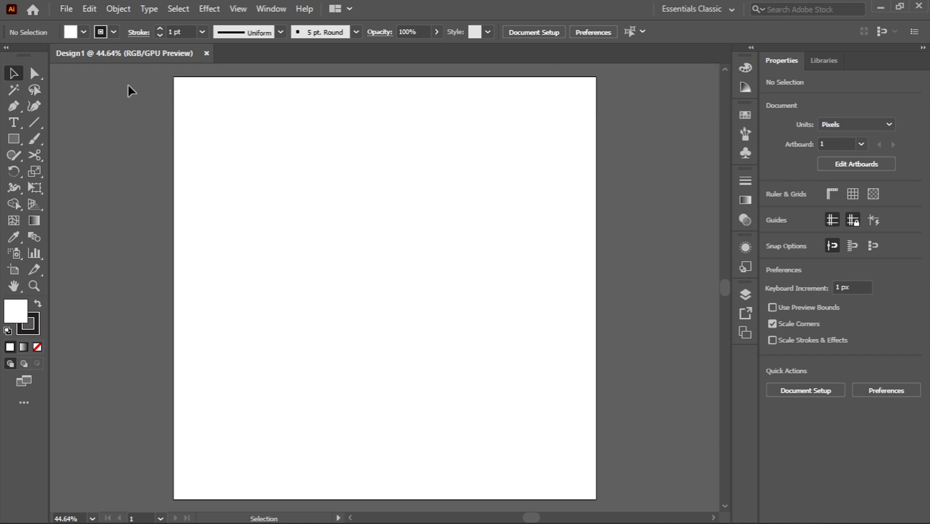
pyautogui.moveTo(128, 85); pyautogui.dragTo(681, 495)
pyautogui.moveTo(155, 89); pyautogui.dragTo(689, 511)
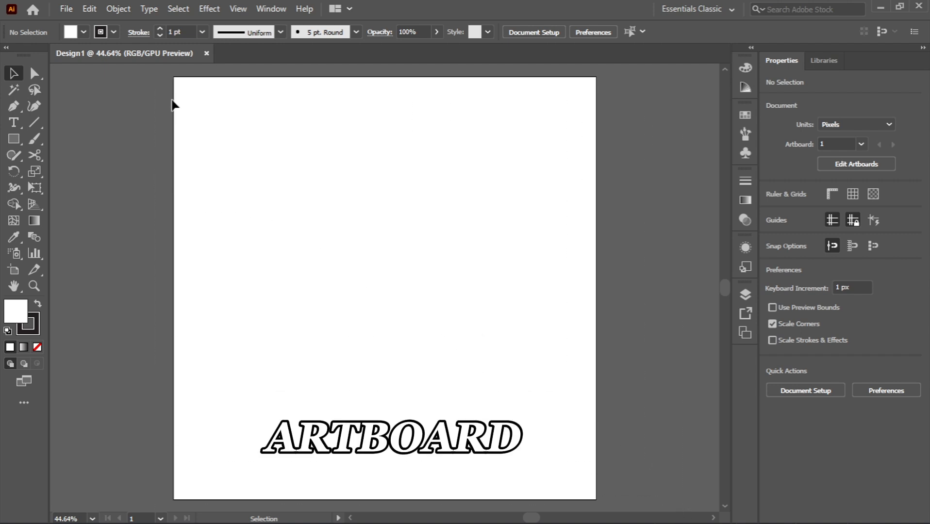
pyautogui.moveTo(161, 83); pyautogui.dragTo(608, 513)
pyautogui.moveTo(152, 88); pyautogui.dragTo(606, 483)
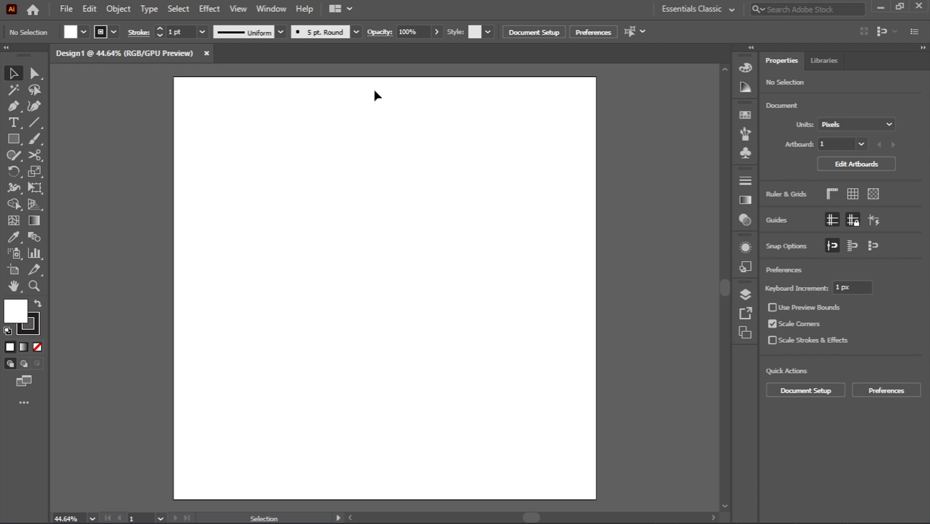
# Step: Set the workspace to Essentials Classic
pyautogui.click(274, 10)
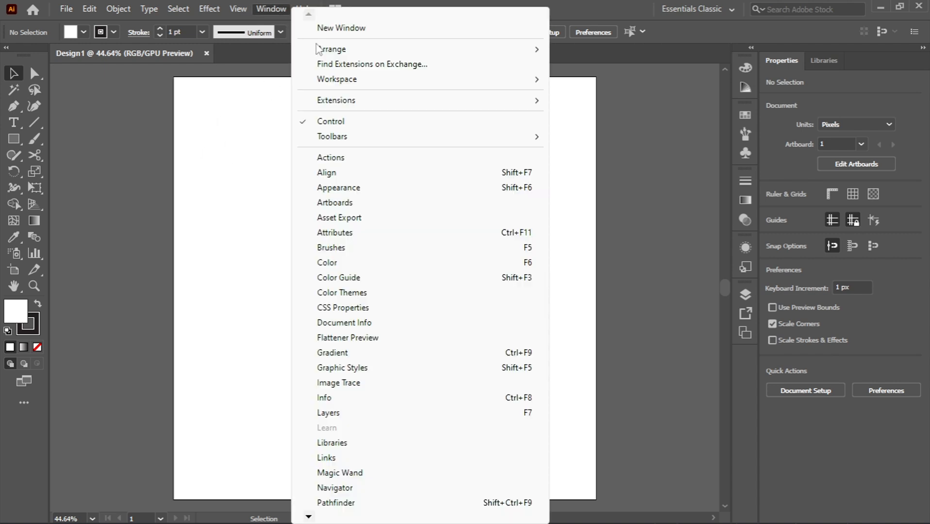
pyautogui.moveTo(462, 79)
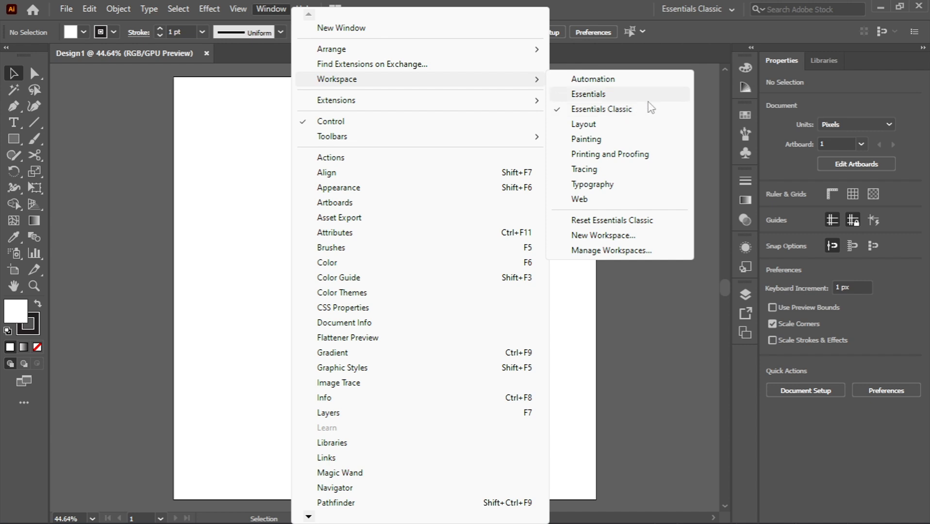
pyautogui.click(619, 110)
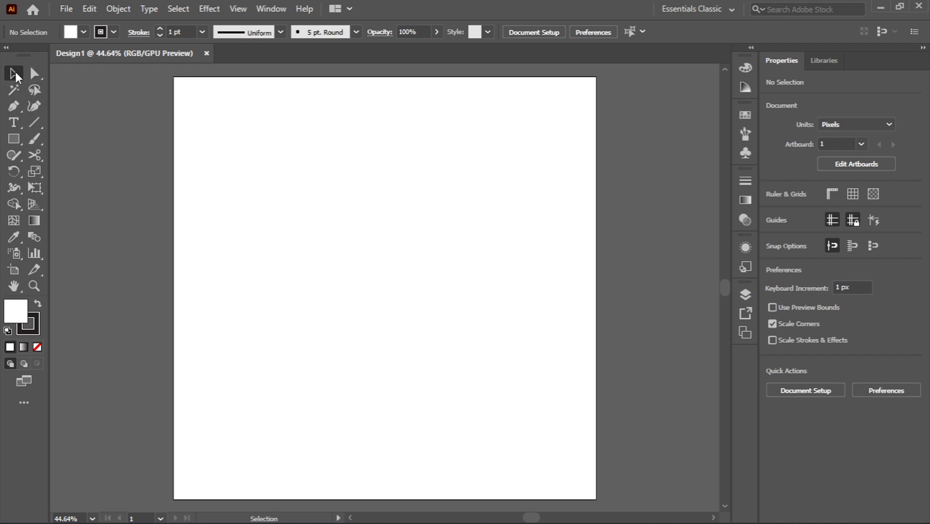
# Step: Draw a rectangle about 547 by 281 px on the artboard's upper left and swap its fill and stroke colors
pyautogui.click(14, 140)
pyautogui.moveTo(202, 147)
pyautogui.mouseDown()
pyautogui.moveTo(256, 187)
pyautogui.moveTo(434, 266)
pyautogui.mouseUp()
pyautogui.click(37, 304)
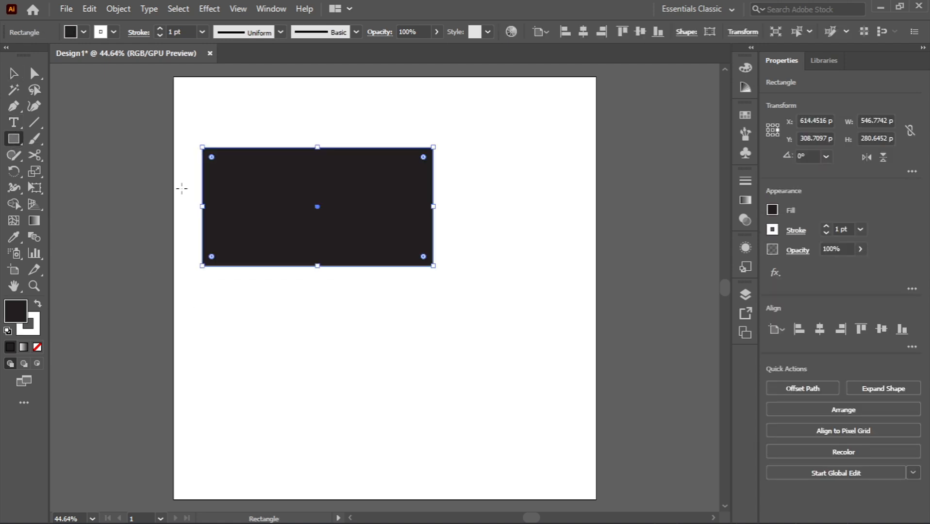
# Step: Move the black rectangle about 170 px down the artboard with the Selection tool and deselect it
pyautogui.press('v')
pyautogui.click(151, 111)
pyautogui.click(285, 206)
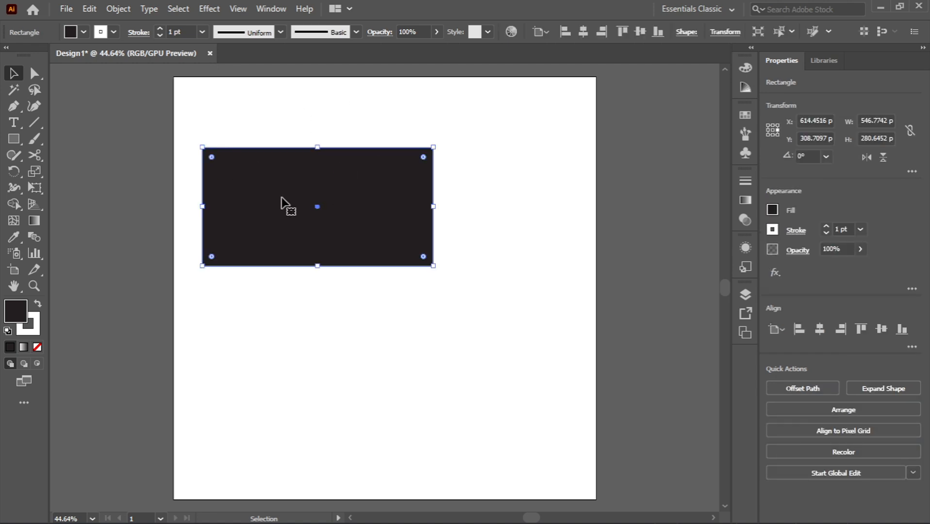
pyautogui.click(170, 116)
pyautogui.moveTo(297, 208); pyautogui.dragTo(301, 277)
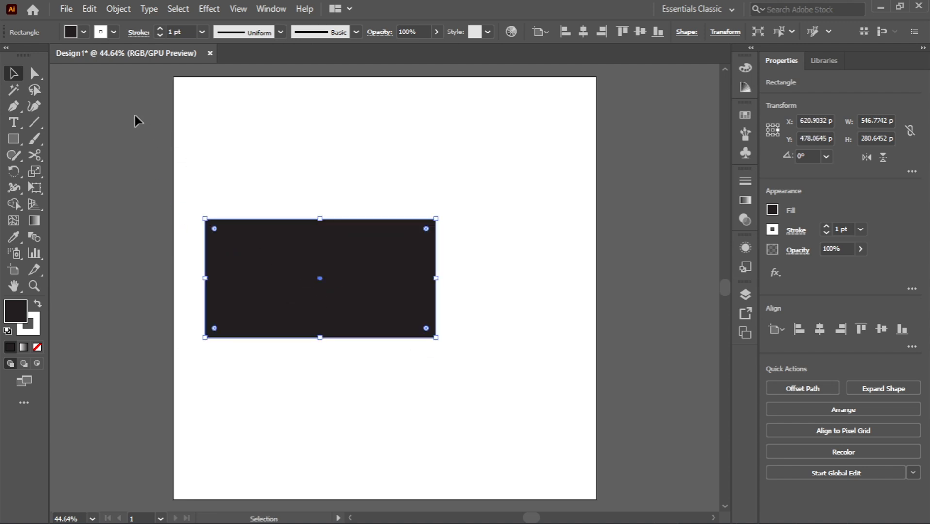
pyautogui.click(135, 118)
# Step: Round only the rectangle's upper-left corner to its maximum radius of about 281 px using the Direct Selection tool
pyautogui.click(32, 76)
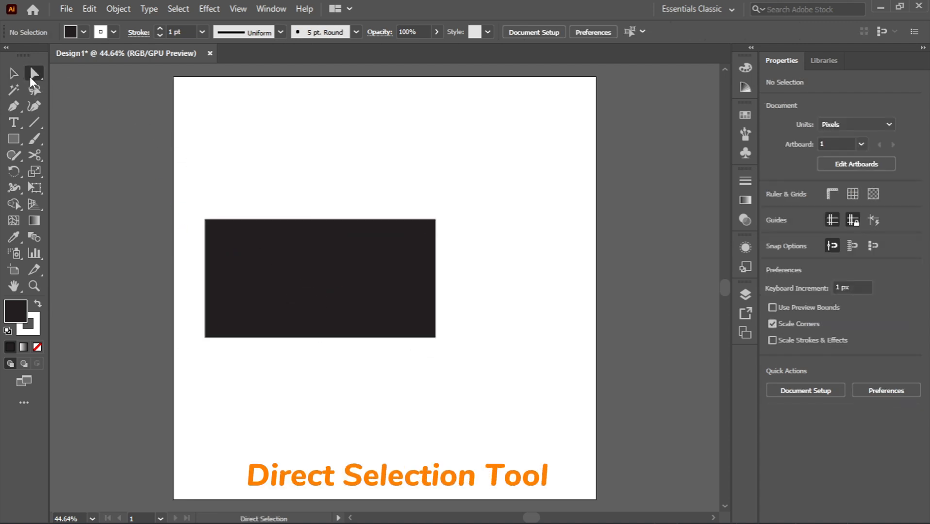
pyautogui.click(266, 264)
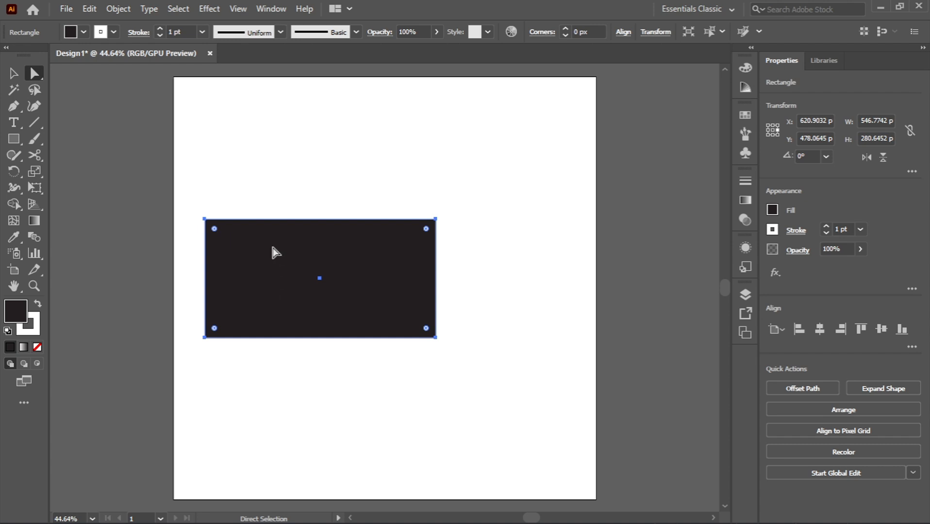
pyautogui.scroll(2, 222, 229)
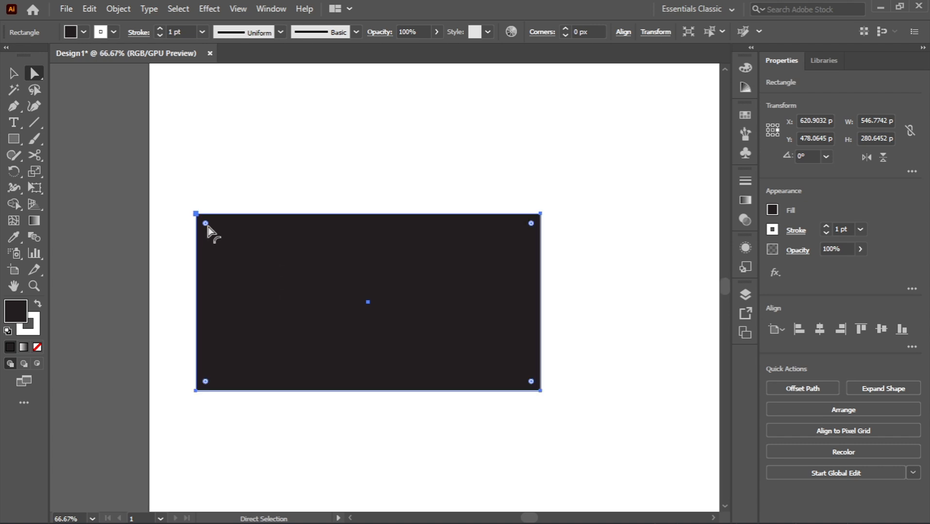
pyautogui.scroll(6, 204, 229)
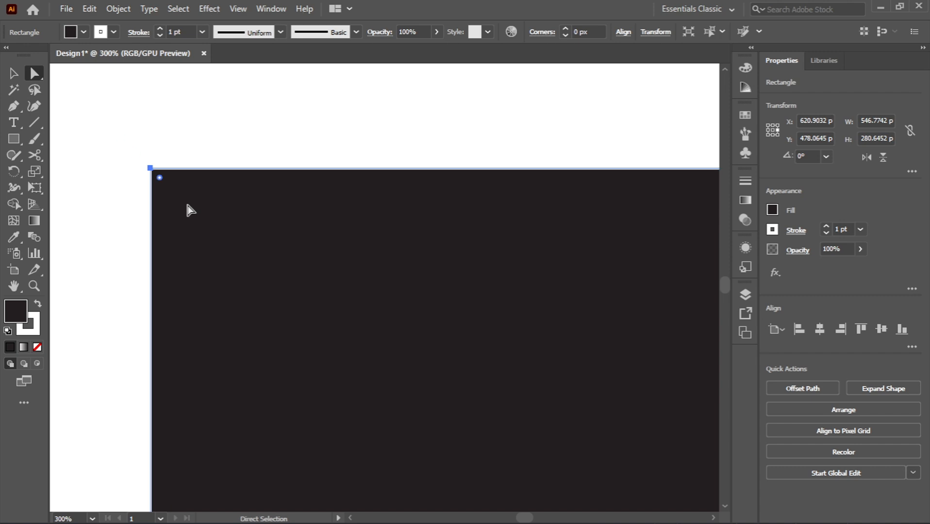
pyautogui.click(114, 183)
pyautogui.scroll(2, 114, 183)
pyautogui.click(324, 236)
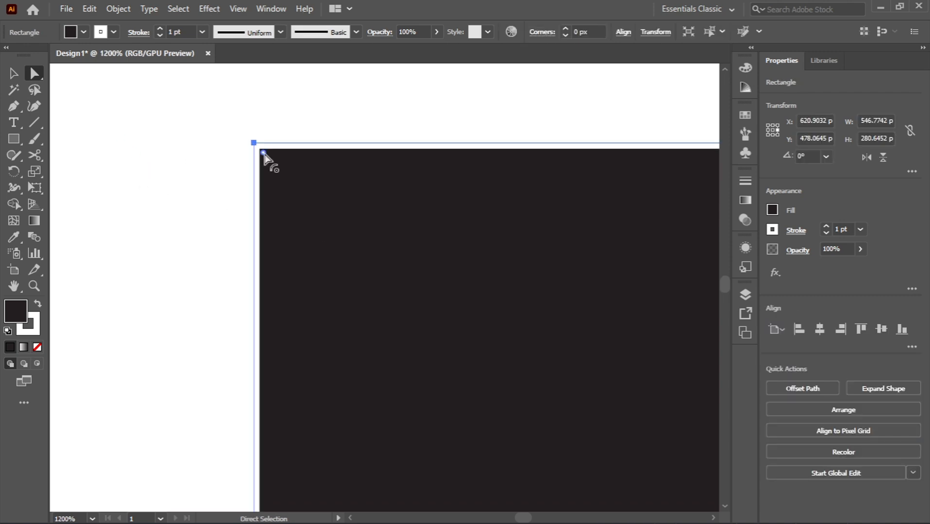
pyautogui.scroll(-10, 263, 156)
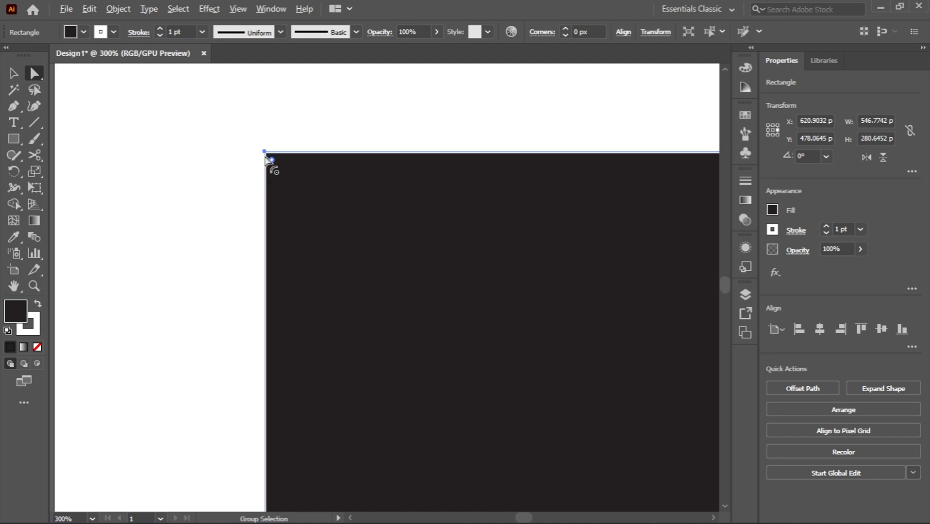
pyautogui.hscroll(1, 269, 160)
pyautogui.hscroll(-4, 270, 162)
pyautogui.hscroll(-2, 320, 179)
pyautogui.hscroll(7, 339, 175)
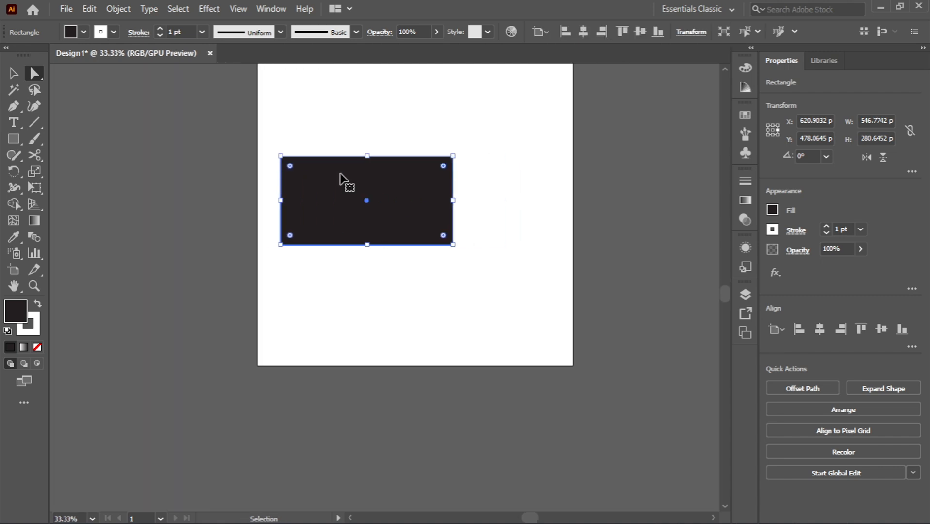
pyautogui.scroll(2, 354, 171)
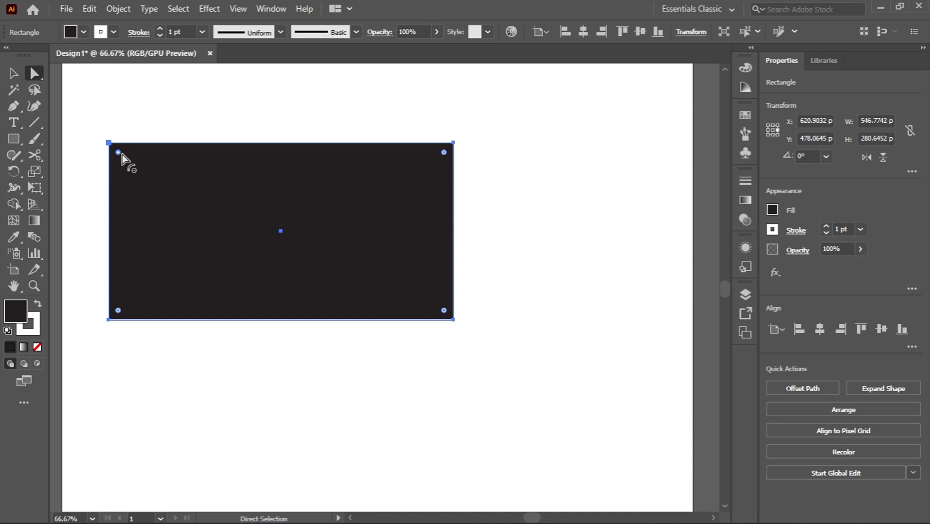
pyautogui.moveTo(118, 152); pyautogui.dragTo(353, 345)
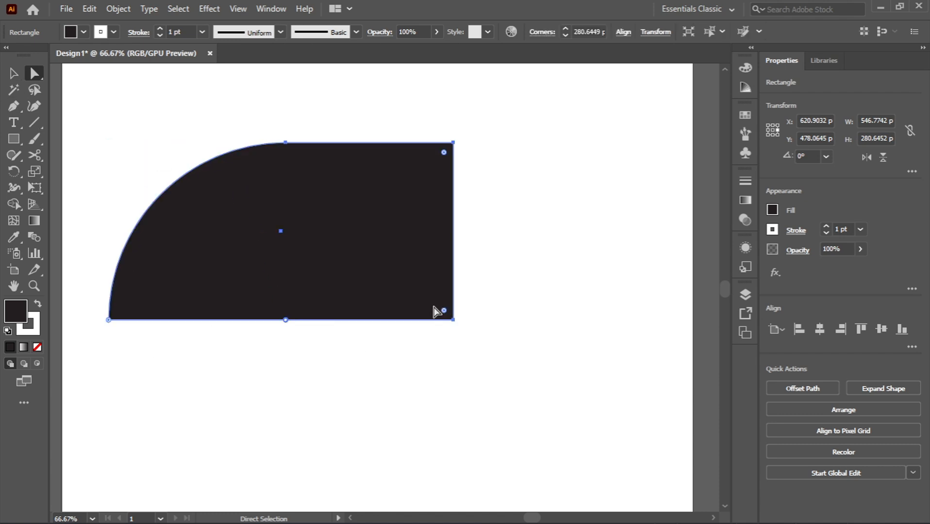
# Step: Round the rectangle's lower-right corner to its maximum radius and deselect the resulting leaf shape
pyautogui.click(453, 319)
pyautogui.moveTo(444, 310); pyautogui.dragTo(137, 100)
pyautogui.press('v')
pyautogui.click(101, 95)
# Step: Scale the leaf shape proportionally down to about half its size, keeping its lower-left corner in place
pyautogui.scroll(-5, 280, 204)
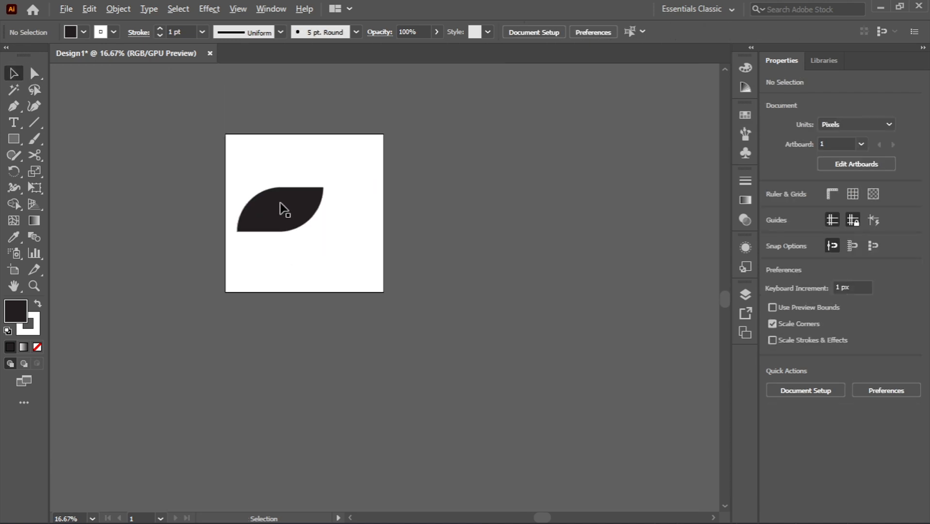
pyautogui.scroll(3, 301, 207)
pyautogui.hscroll(-5, 305, 228)
pyautogui.scroll(4, 369, 277)
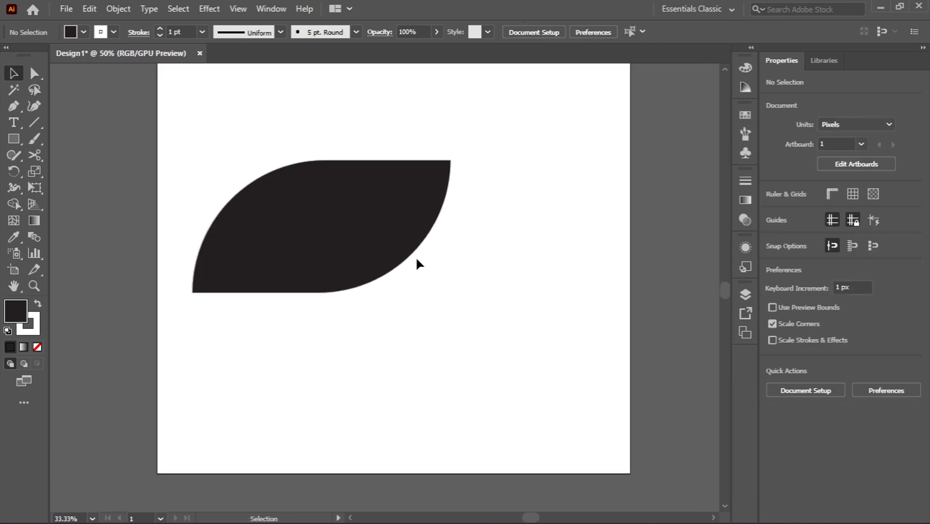
pyautogui.hscroll(3, 426, 260)
pyautogui.moveTo(284, 216)
pyautogui.mouseDown()
pyautogui.moveTo(428, 277)
pyautogui.moveTo(294, 214)
pyautogui.mouseUp()
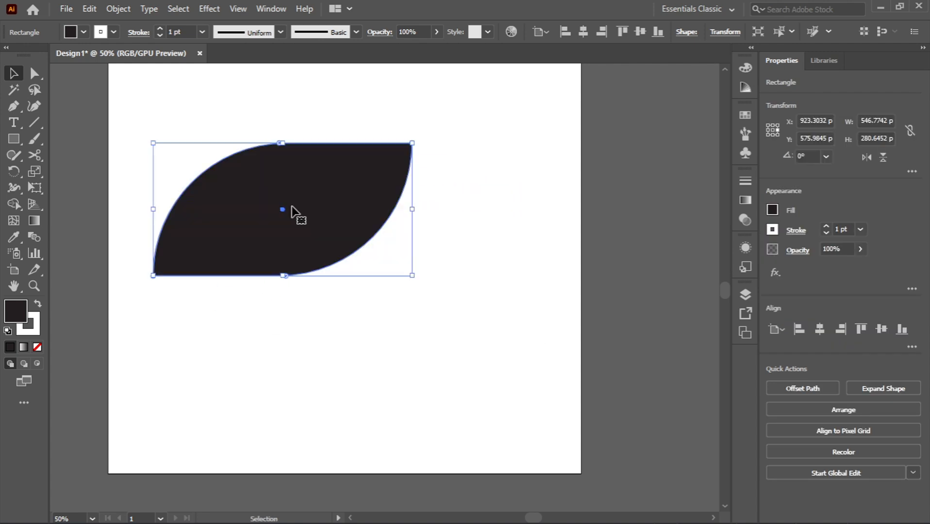
pyautogui.moveTo(412, 144); pyautogui.dragTo(287, 208)
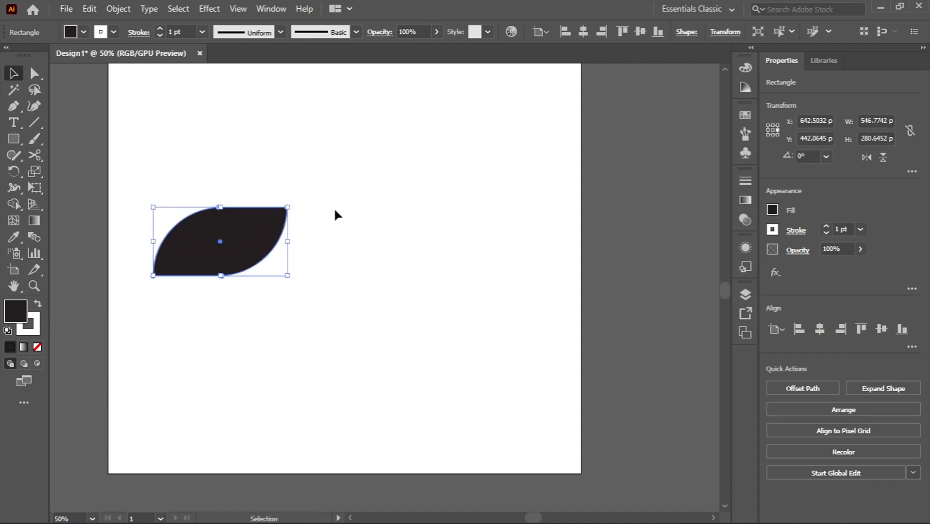
# Step: Deselect the leaf and draw eight black squares of varying sizes around it with the Rectangle tool, the last about 249 px wide
pyautogui.click(334, 211)
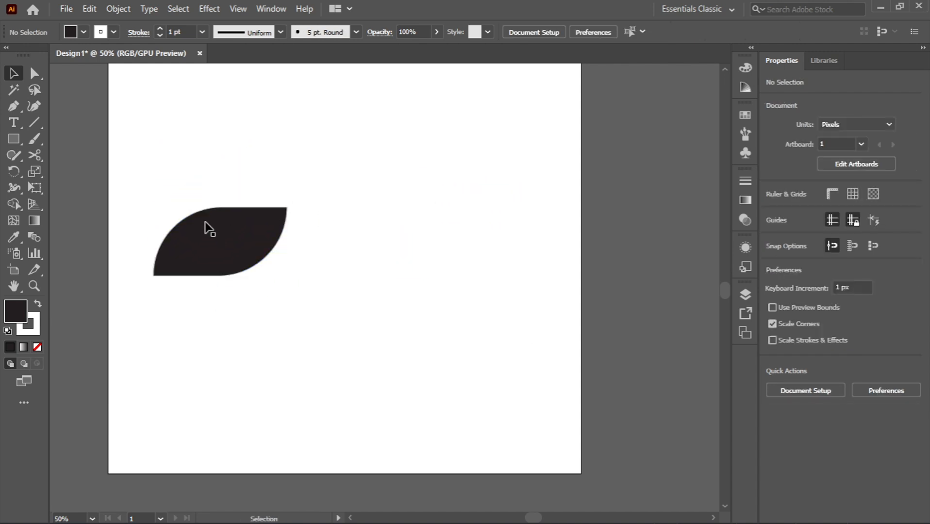
pyautogui.click(21, 92)
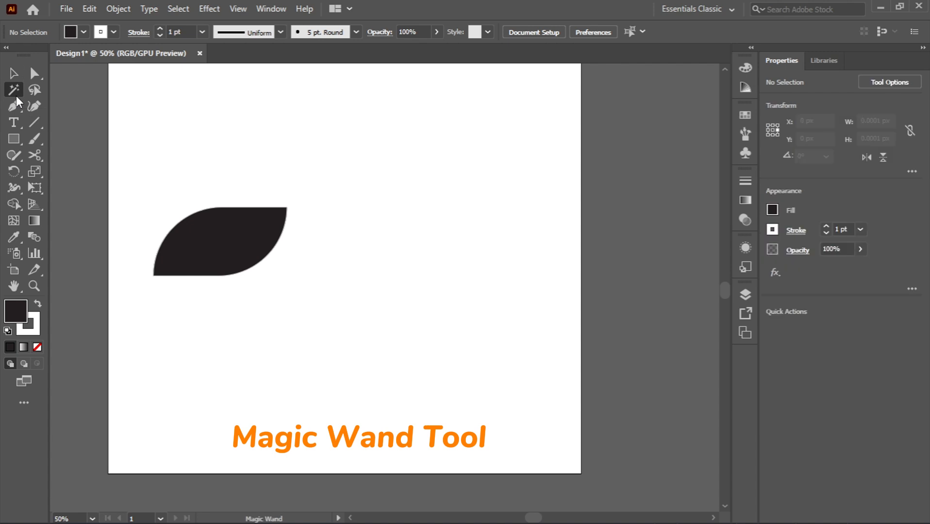
pyautogui.click(14, 140)
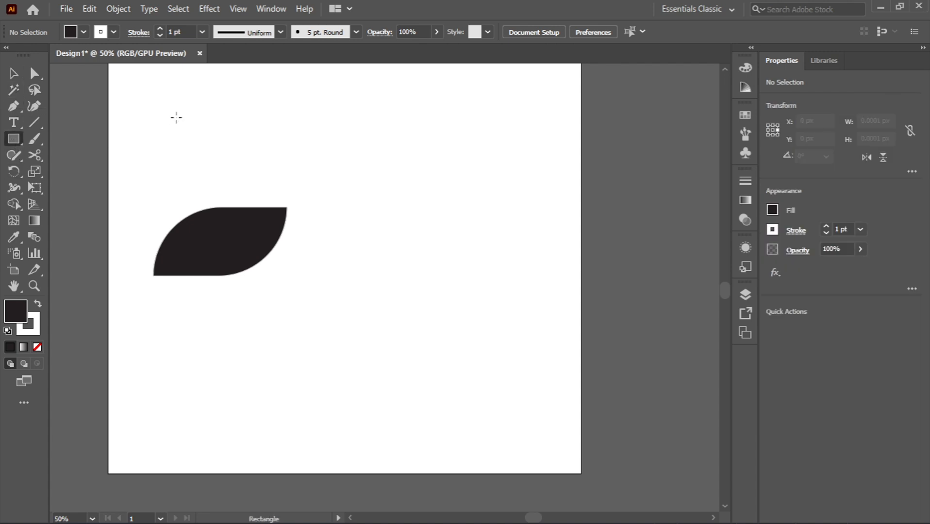
pyautogui.moveTo(149, 98); pyautogui.dragTo(231, 180)
pyautogui.moveTo(295, 103); pyautogui.dragTo(385, 192)
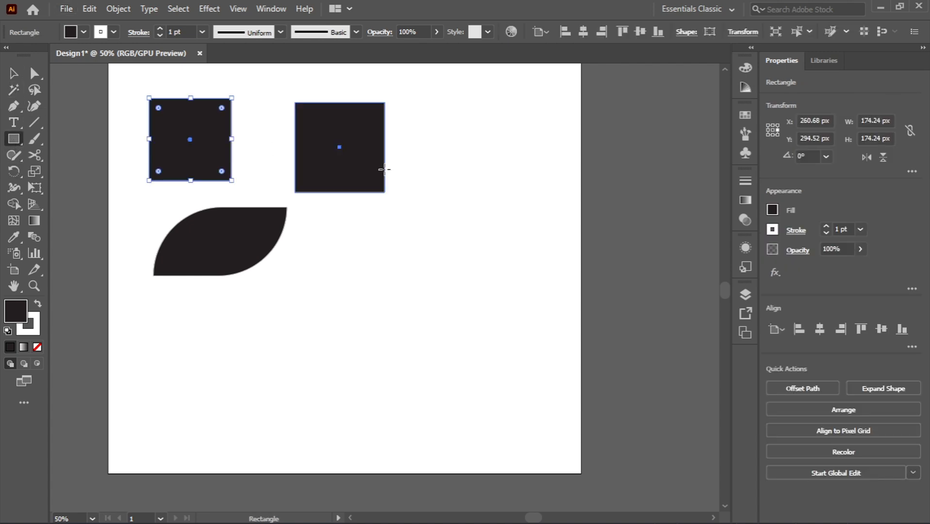
pyautogui.moveTo(435, 81); pyautogui.dragTo(542, 189)
pyautogui.moveTo(372, 213)
pyautogui.mouseDown()
pyautogui.moveTo(399, 258)
pyautogui.moveTo(447, 287)
pyautogui.mouseUp()
pyautogui.moveTo(503, 214)
pyautogui.mouseDown()
pyautogui.moveTo(515, 283)
pyautogui.moveTo(610, 322)
pyautogui.mouseUp()
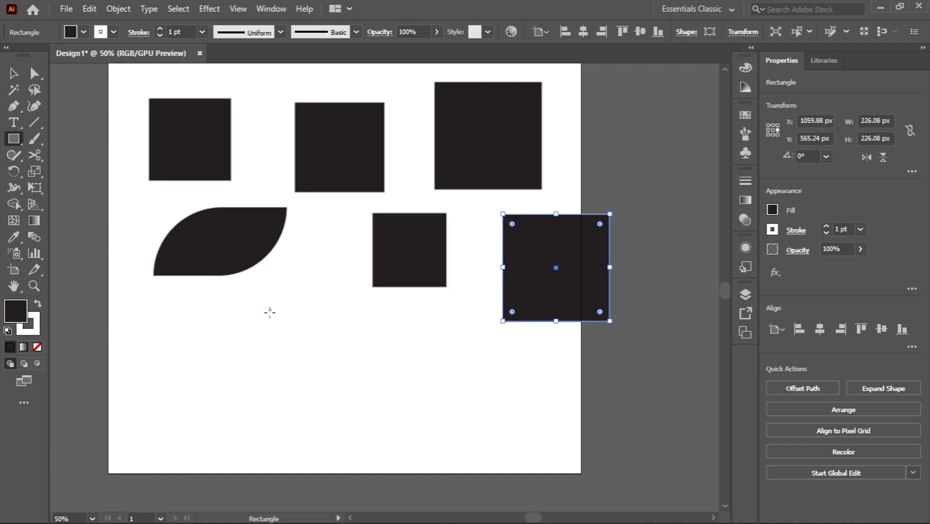
pyautogui.moveTo(271, 309); pyautogui.dragTo(370, 408)
pyautogui.moveTo(152, 329); pyautogui.dragTo(259, 436)
pyautogui.moveTo(442, 355); pyautogui.dragTo(560, 473)
# Step: Select the three rightmost squares together, fill them with a bright saturated blue and deselect them
pyautogui.press('v')
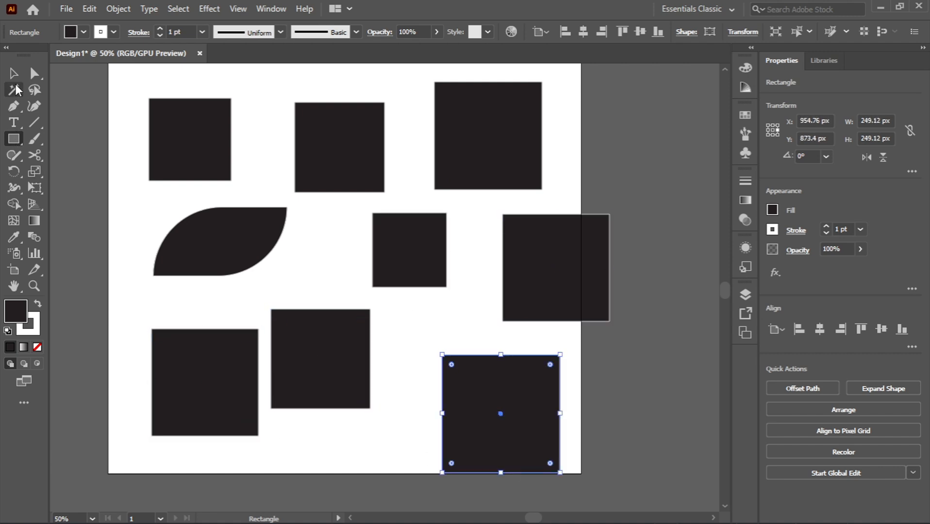
pyautogui.moveTo(476, 82); pyautogui.dragTo(541, 439)
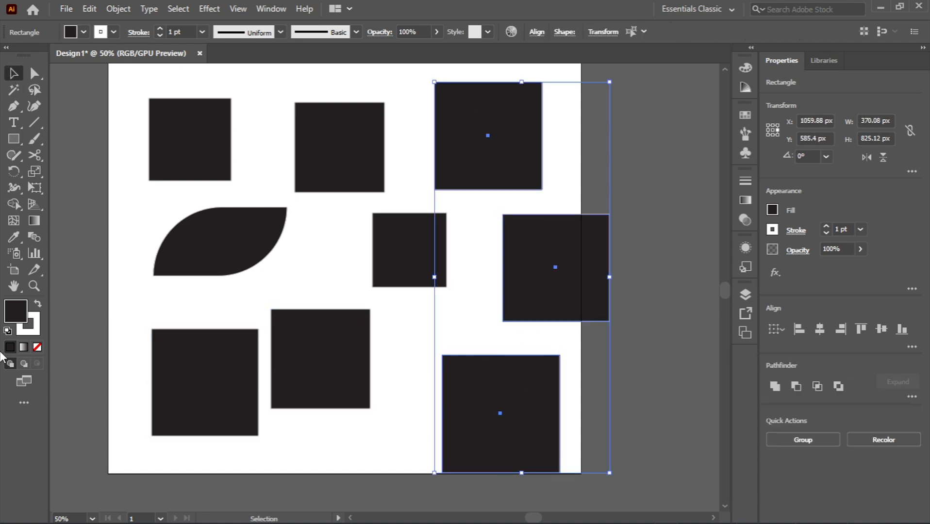
pyautogui.doubleClick(15, 311)
pyautogui.click(489, 216)
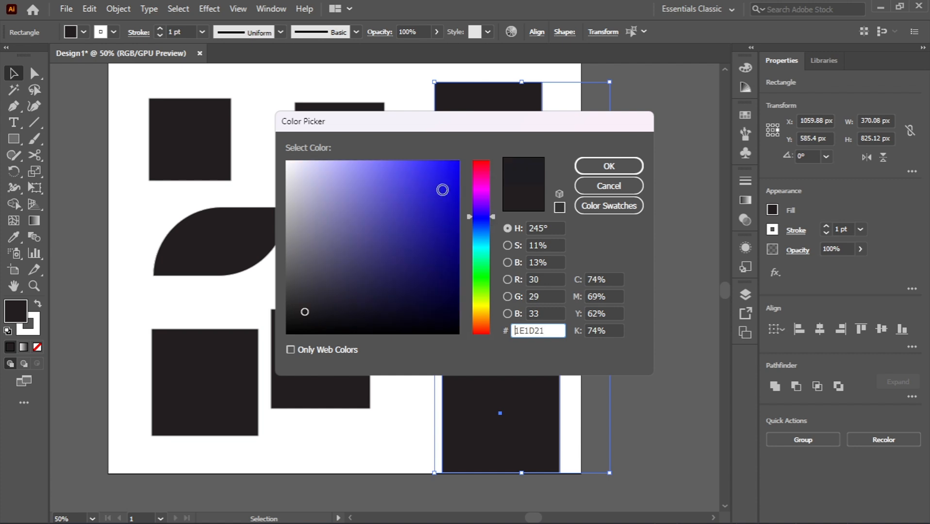
pyautogui.click(447, 166)
pyautogui.click(589, 170)
pyautogui.click(289, 215)
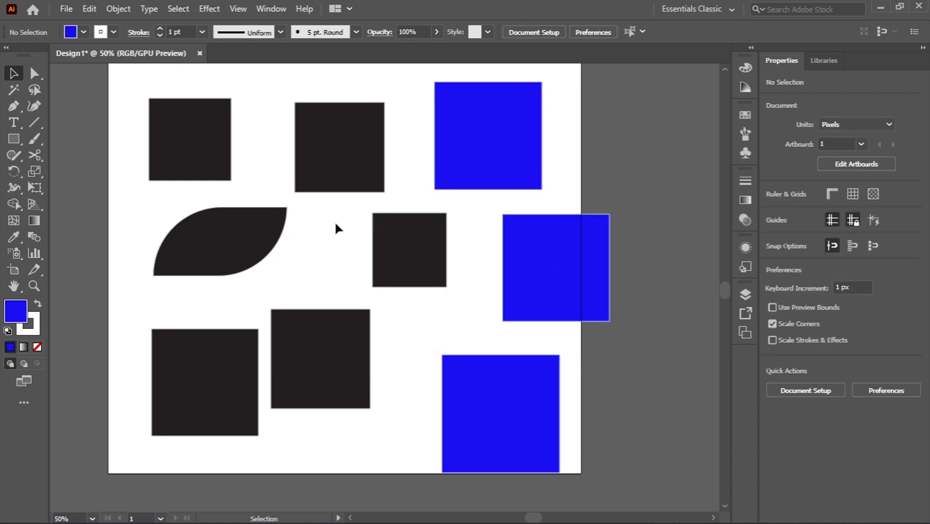
# Step: Select the three blue squares one after another with the Selection tool and deselect them
pyautogui.scroll(-3, 355, 230)
pyautogui.scroll(2, 410, 221)
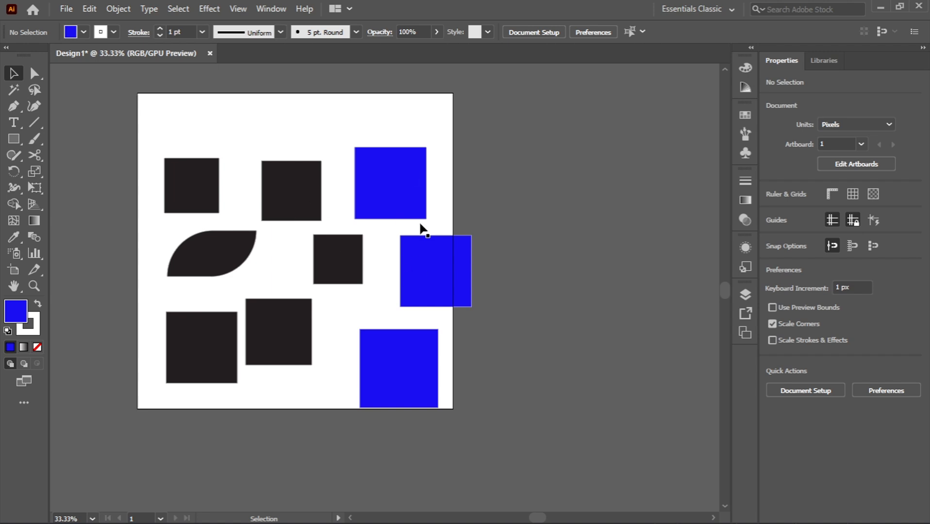
pyautogui.click(399, 190)
pyautogui.keyDown('shift'); pyautogui.click(451, 287); pyautogui.keyUp('shift')
pyautogui.keyDown('shift'); pyautogui.click(421, 364); pyautogui.keyUp('shift')
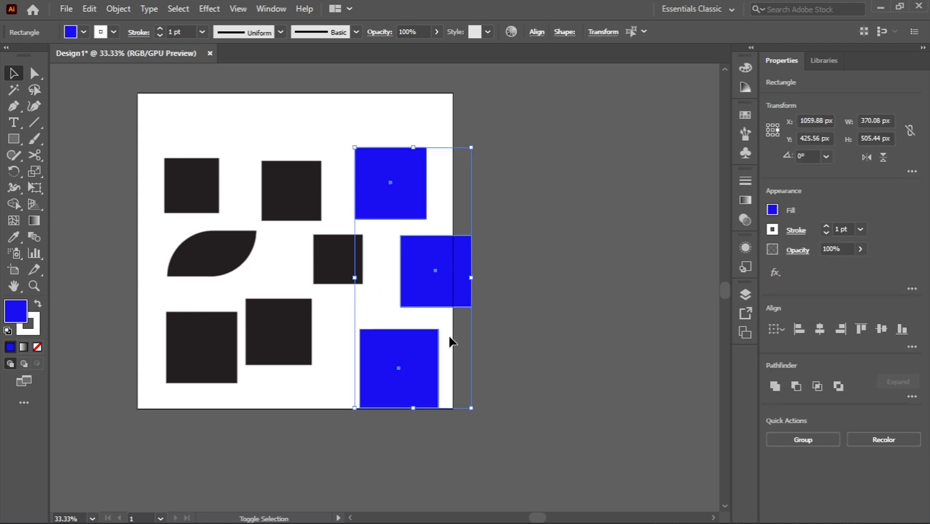
pyautogui.click(482, 143)
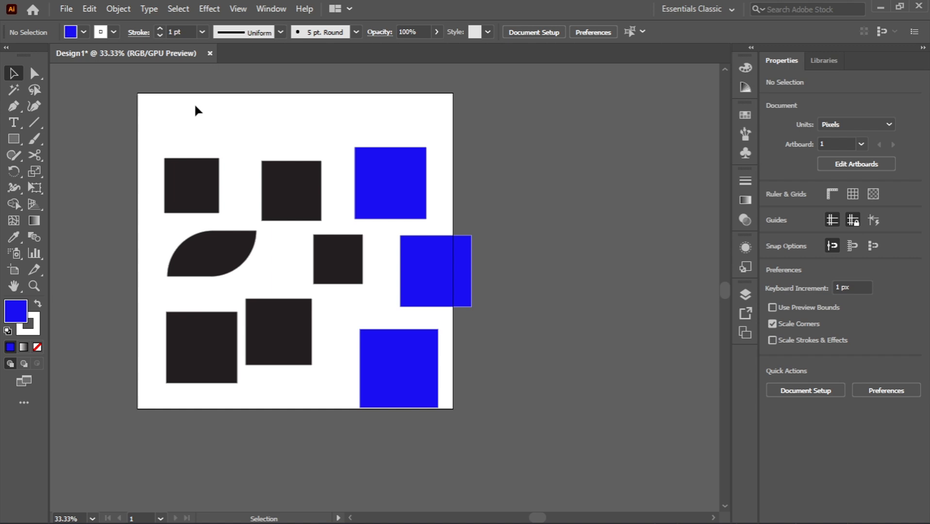
# Step: Select the blue squares and then the black shapes by colour with the Magic Wand tool, then marquee-select every shape
pyautogui.click(13, 90)
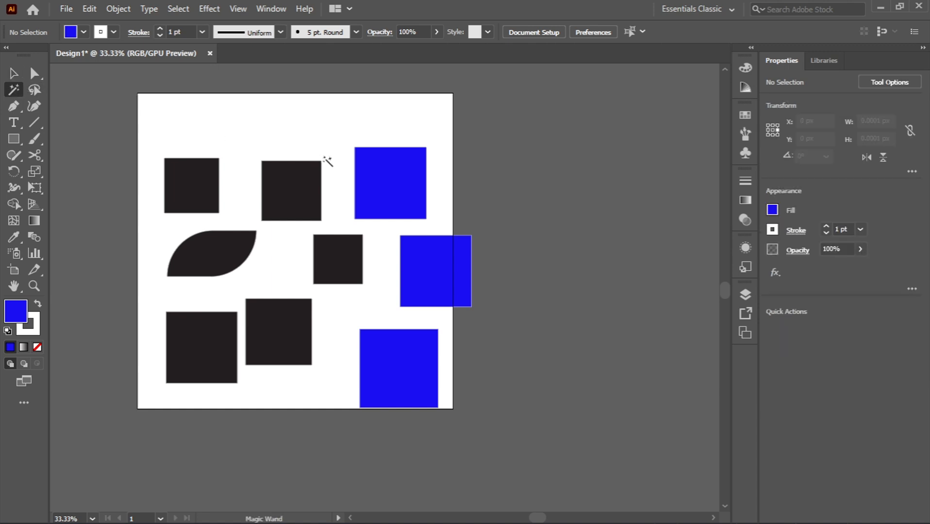
pyautogui.click(403, 186)
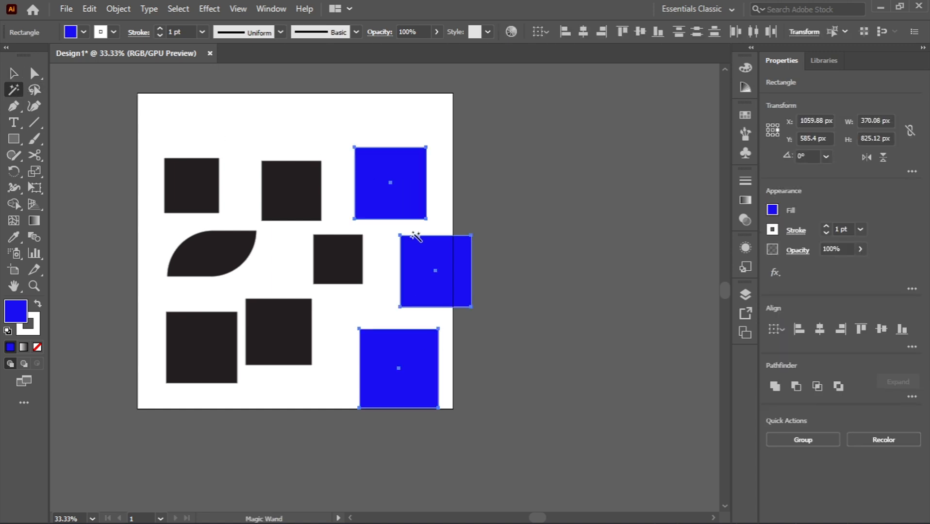
pyautogui.click(190, 199)
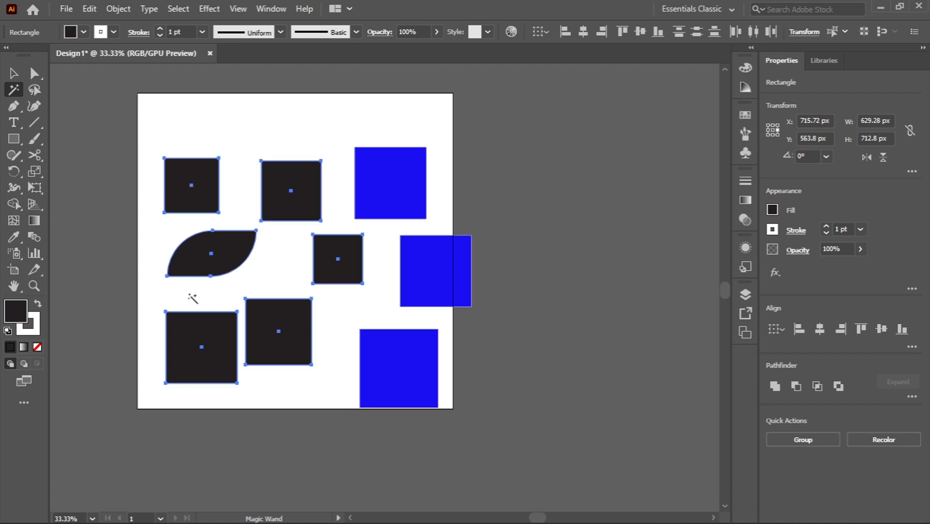
pyautogui.click(13, 73)
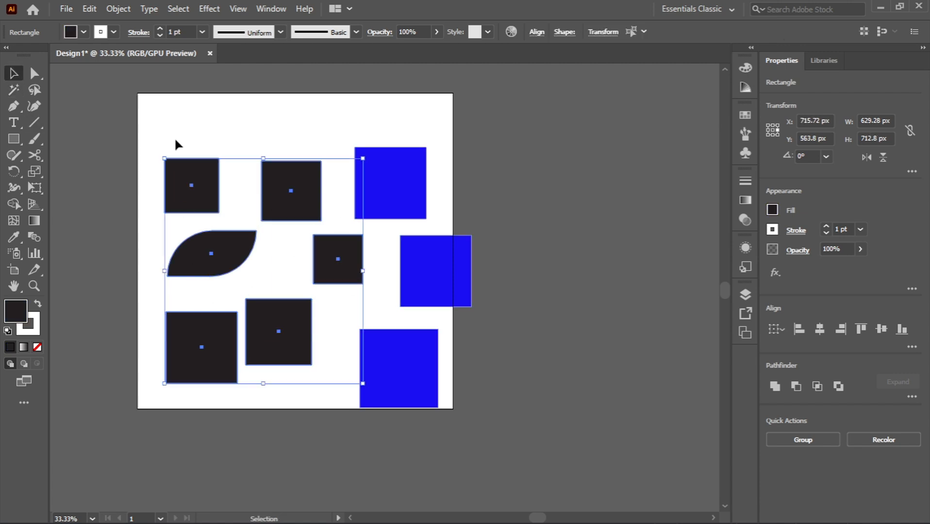
pyautogui.moveTo(164, 112); pyautogui.dragTo(514, 433)
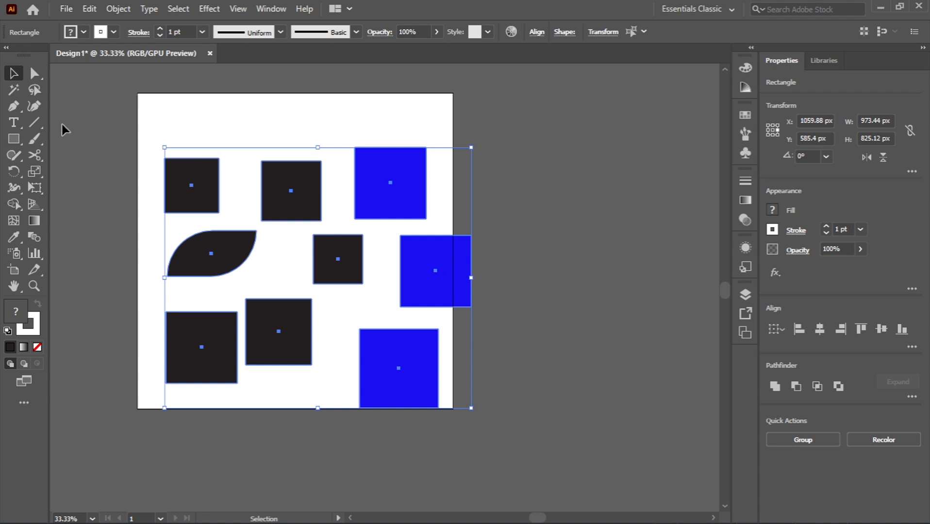
# Step: Deselect everything and select the black shapes by outlining across them with the Lasso tool
pyautogui.click(34, 90)
pyautogui.click(229, 124)
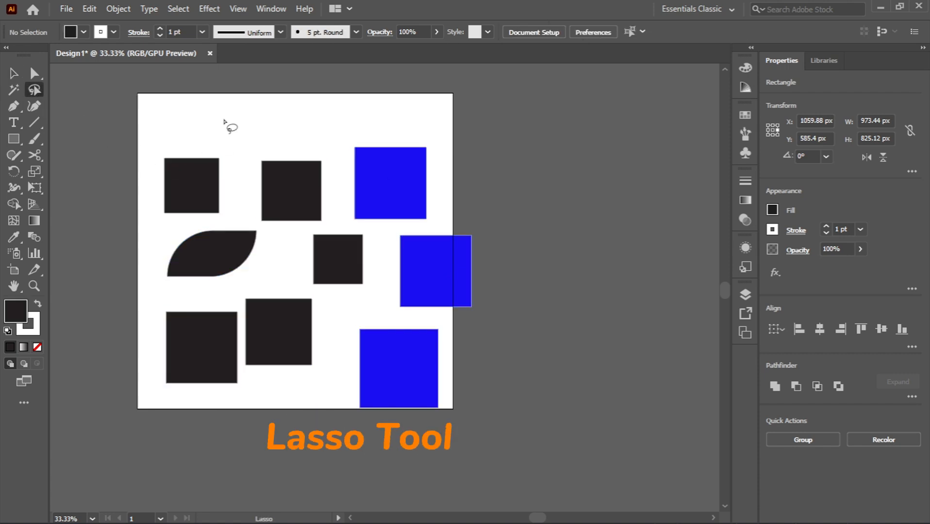
pyautogui.moveTo(194, 136)
pyautogui.mouseDown()
pyautogui.moveTo(222, 360)
pyautogui.moveTo(240, 114)
pyautogui.moveTo(163, 220)
pyautogui.mouseUp()
pyautogui.moveTo(348, 141)
pyautogui.mouseDown()
pyautogui.moveTo(442, 353)
pyautogui.moveTo(390, 404)
pyautogui.moveTo(407, 181)
pyautogui.mouseUp()
pyautogui.moveTo(293, 136)
pyautogui.mouseDown()
pyautogui.moveTo(301, 325)
pyautogui.moveTo(164, 298)
pyautogui.moveTo(63, 262)
pyautogui.moveTo(258, 308)
pyautogui.mouseUp()
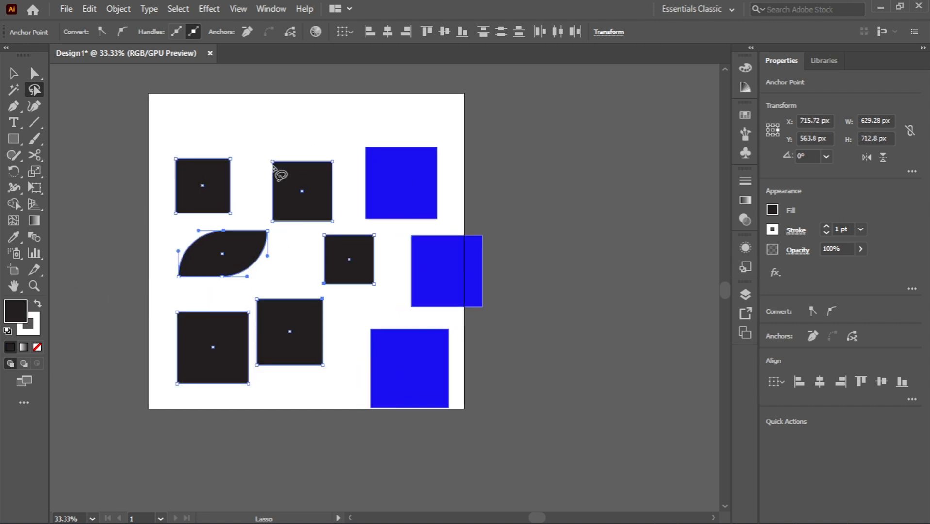
# Step: Deselect the black shapes and practise freehand Lasso selections across the columns, ending with the three blue squares selected
pyautogui.click(238, 124)
pyautogui.moveTo(213, 137); pyautogui.dragTo(222, 374)
pyautogui.moveTo(326, 129); pyautogui.dragTo(310, 376)
pyautogui.moveTo(378, 145)
pyautogui.mouseDown()
pyautogui.moveTo(425, 363)
pyautogui.moveTo(407, 370)
pyautogui.mouseUp()
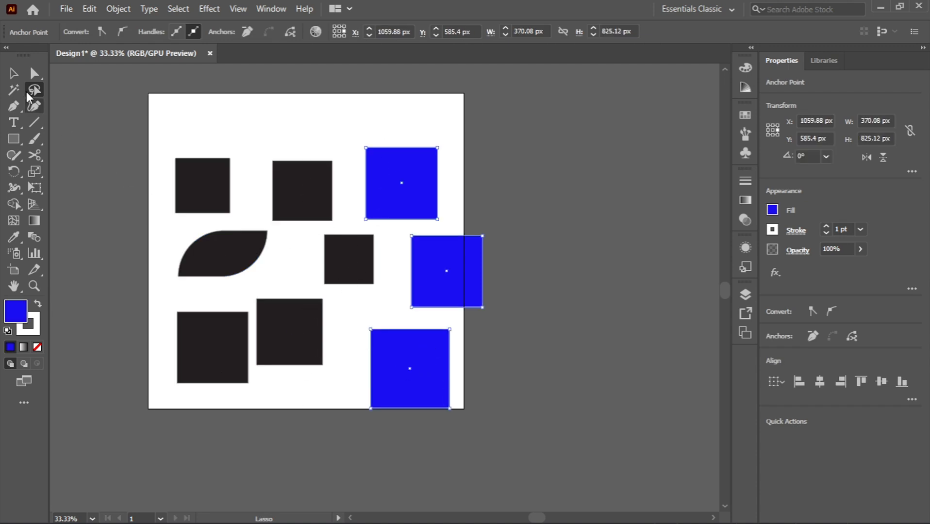
# Step: Select all the squares and the leaf with the Selection tool and delete them to empty the artboard
pyautogui.click(15, 75)
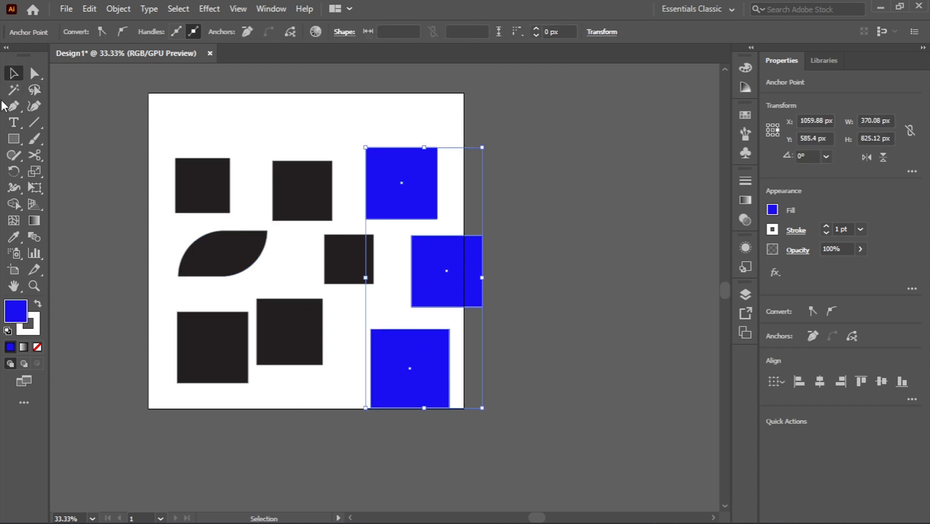
pyautogui.click(13, 107)
pyautogui.click(14, 76)
pyautogui.moveTo(185, 172); pyautogui.dragTo(552, 362)
pyautogui.moveTo(204, 149); pyautogui.dragTo(642, 447)
pyautogui.press('Delete')
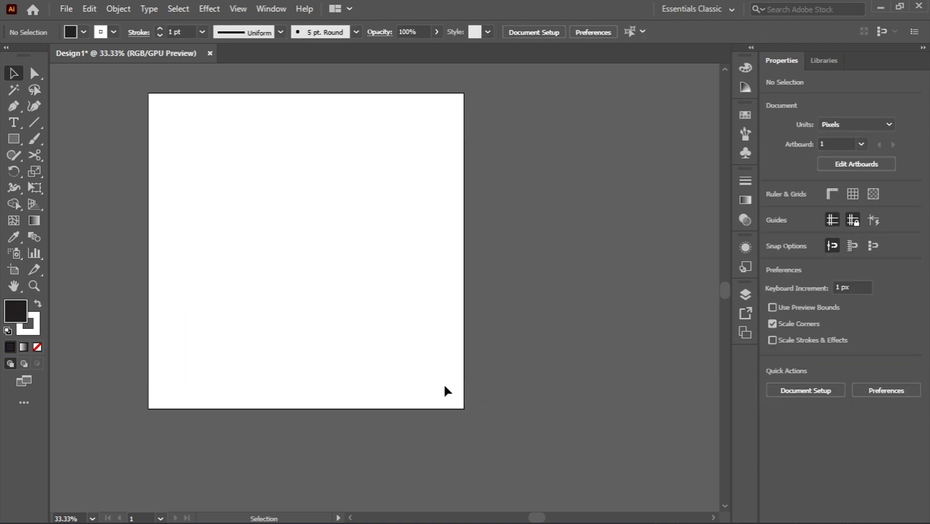
# Step: Start a Pen tool path near the artboard's upper-left corner with a smooth anchor point and nearly horizontal direction handles
pyautogui.click(13, 105)
pyautogui.click(134, 134)
pyautogui.click(181, 147)
pyautogui.click(228, 161)
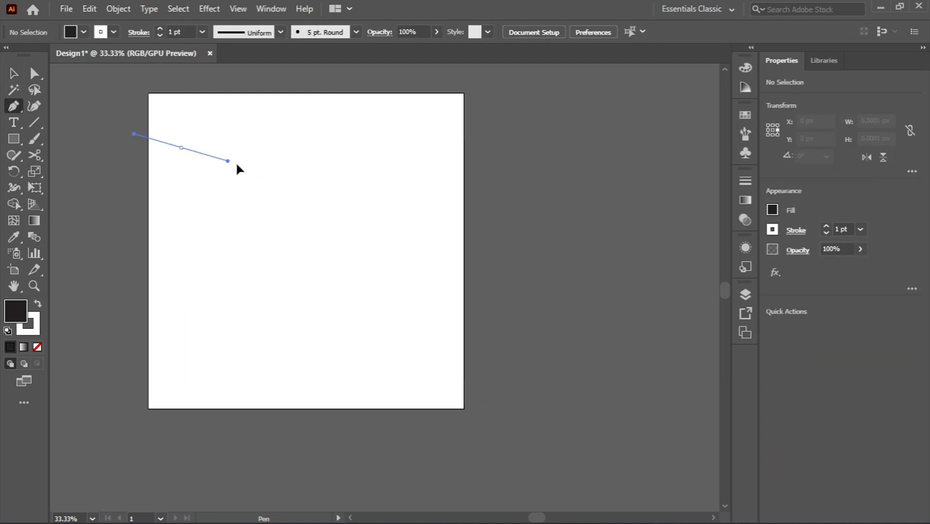
pyautogui.moveTo(237, 165); pyautogui.dragTo(265, 157)
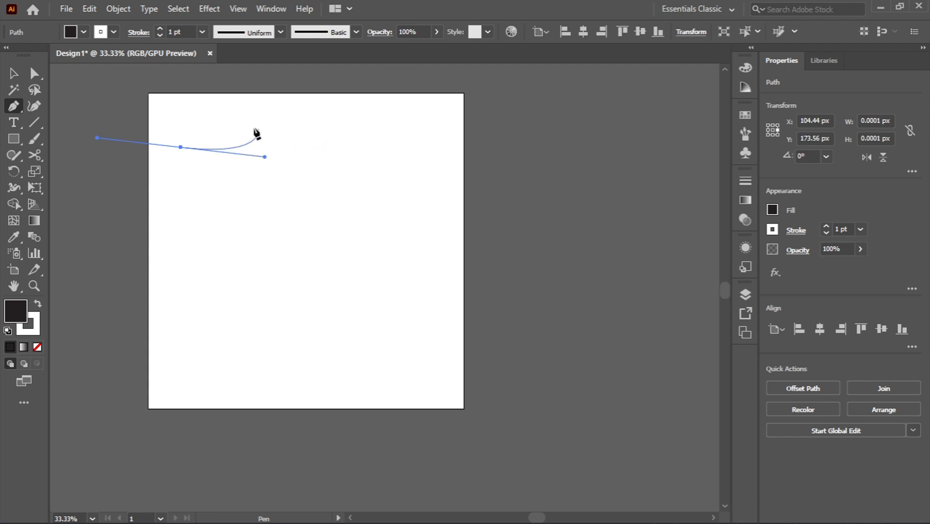
# Step: Give the new path a 4 pt black stroke and no fill
pyautogui.click(826, 225)
pyautogui.click(827, 226)
pyautogui.click(827, 226)
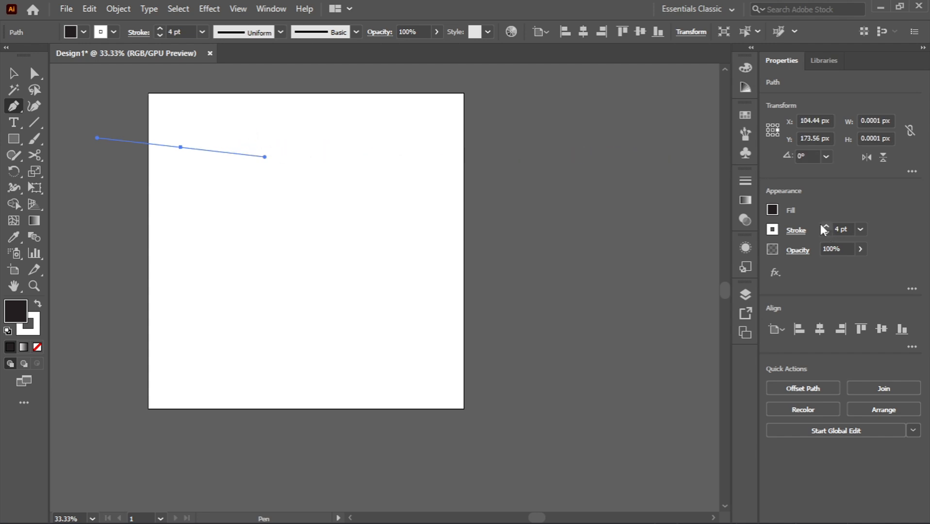
pyautogui.click(773, 230)
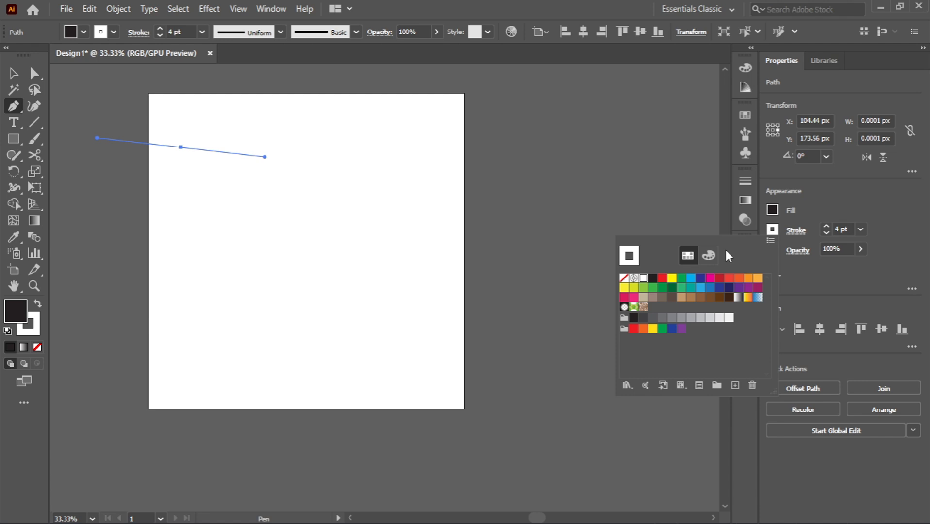
pyautogui.click(654, 279)
pyautogui.doubleClick(20, 315)
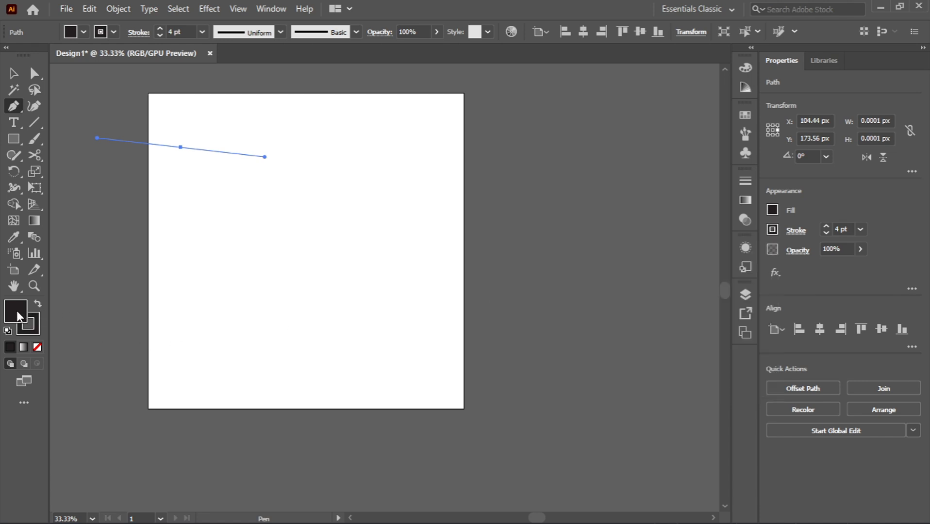
pyautogui.click(613, 189)
pyautogui.click(40, 347)
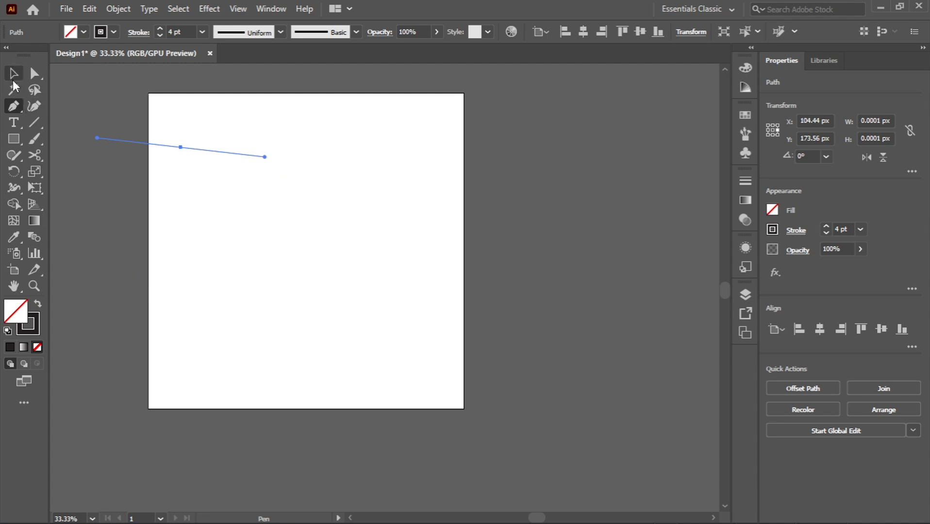
# Step: Extend the path with four straight-line corner points running right, down and back past the artboard's left edge
pyautogui.click(293, 160)
pyautogui.click(279, 229)
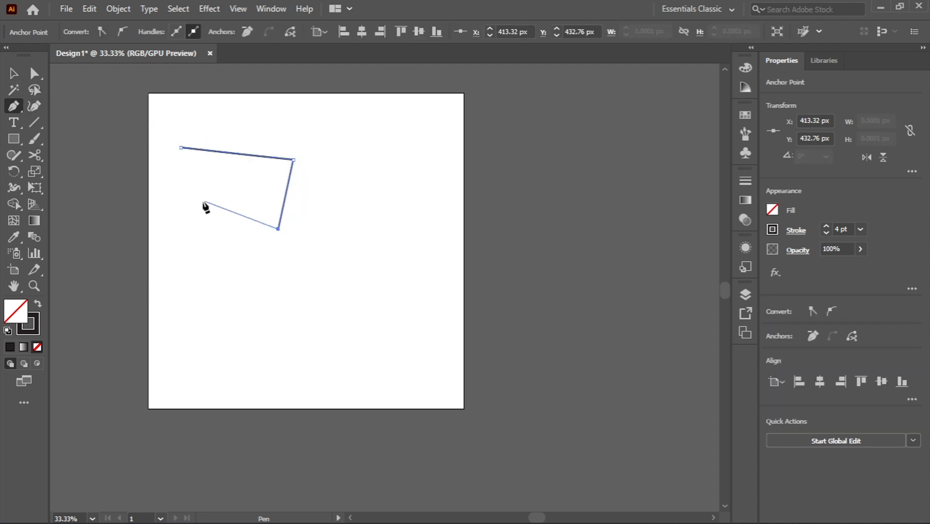
pyautogui.click(202, 200)
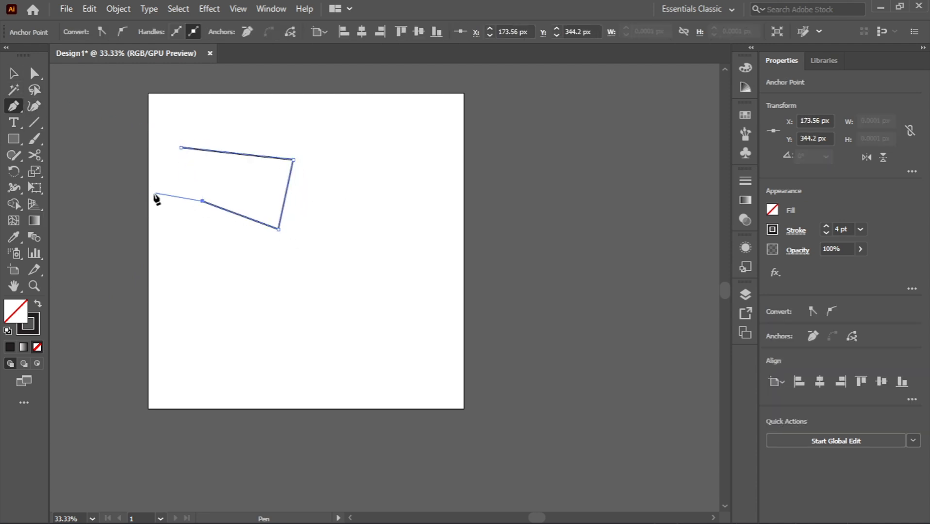
pyautogui.click(135, 200)
# Step: Close the path precisely on its starting anchor point to form a five-sided outline
pyautogui.hotkey('ctrl', '1')
pyautogui.scroll(3, 195, 127)
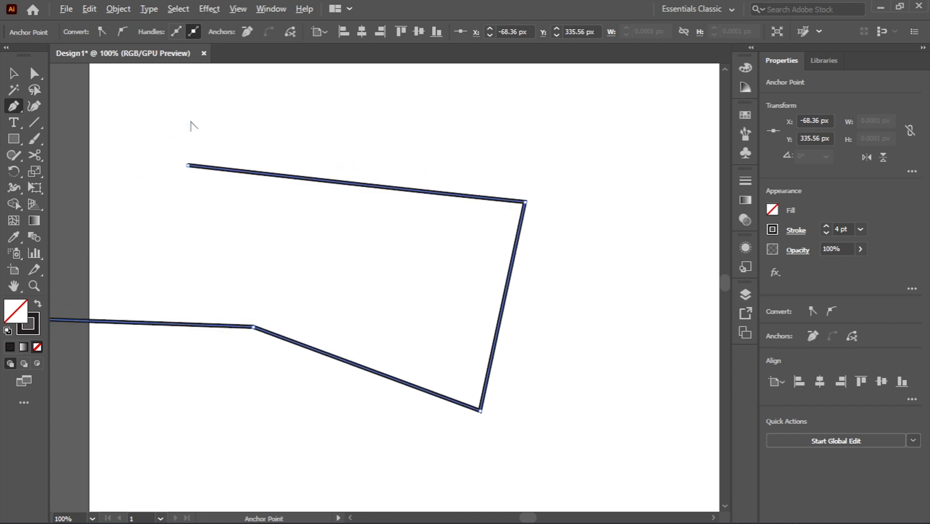
pyautogui.scroll(6, 158, 228)
pyautogui.scroll(8, 228, 326)
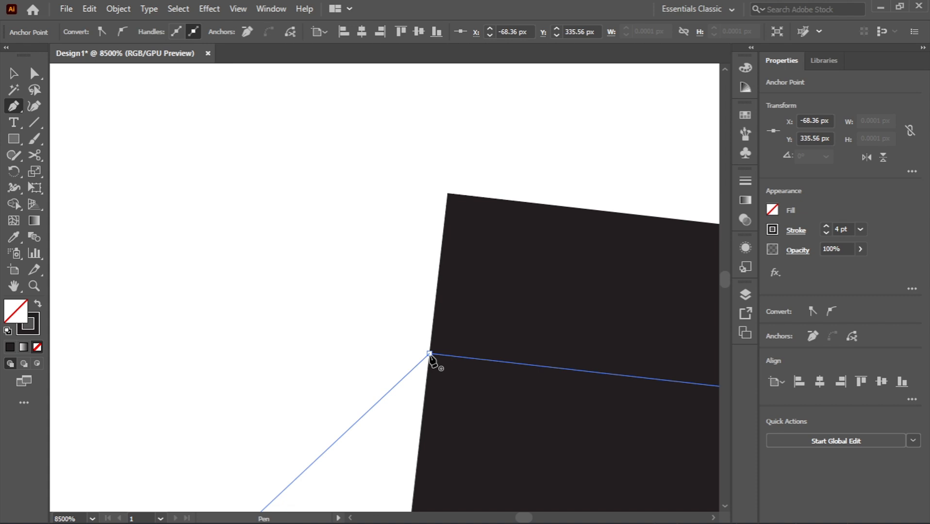
pyautogui.click(429, 355)
pyautogui.scroll(-10, 430, 358)
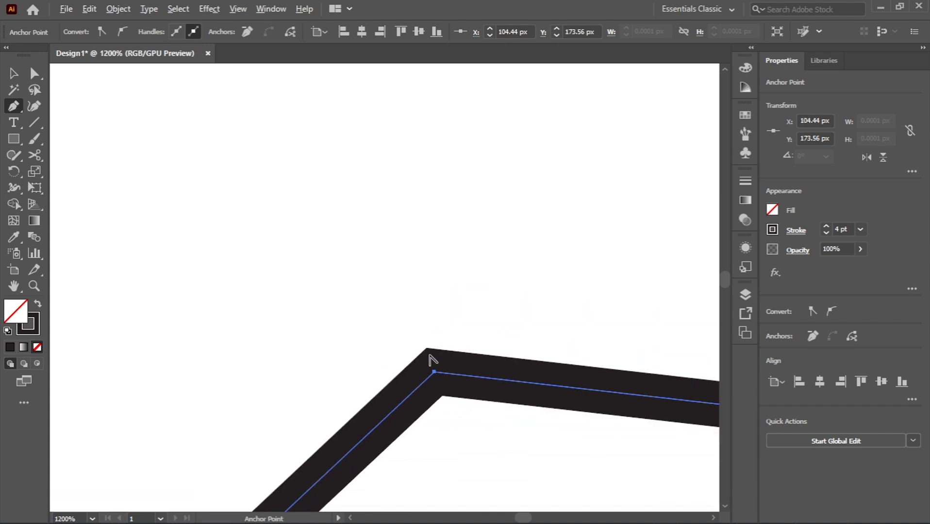
pyautogui.hscroll(3, 431, 359)
pyautogui.scroll(-2, 430, 360)
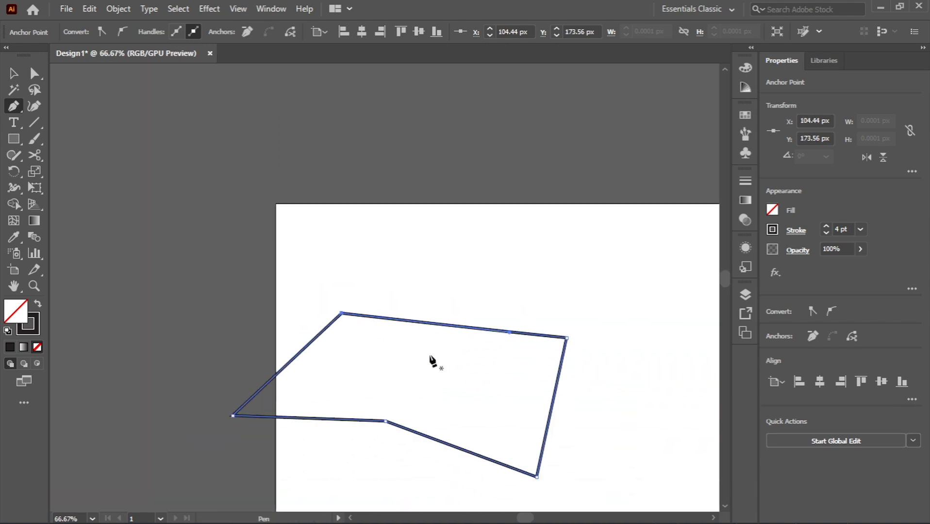
pyautogui.scroll(2, 463, 431)
pyautogui.scroll(-3, 464, 433)
pyautogui.scroll(2, 463, 433)
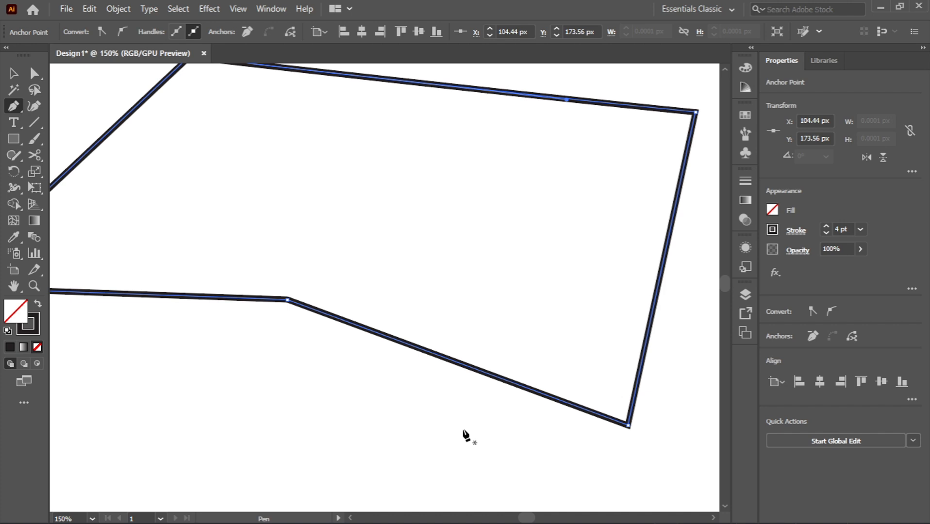
# Step: Select the closed five-sided outline as a whole and delete it from the artboard
pyautogui.scroll(-2, 418, 409)
pyautogui.scroll(1, 447, 432)
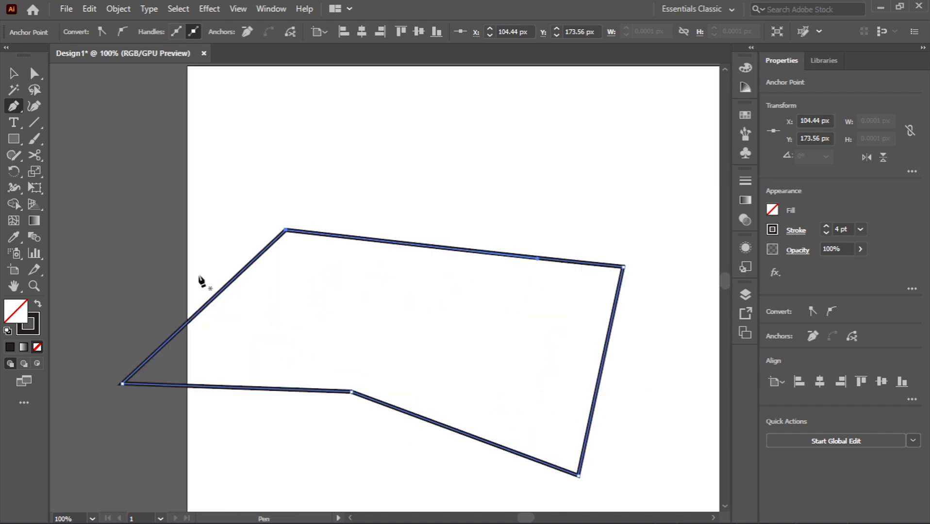
pyautogui.scroll(-3, 301, 328)
pyautogui.hscroll(2, 355, 334)
pyautogui.scroll(-2, 329, 353)
pyautogui.scroll(1, 329, 350)
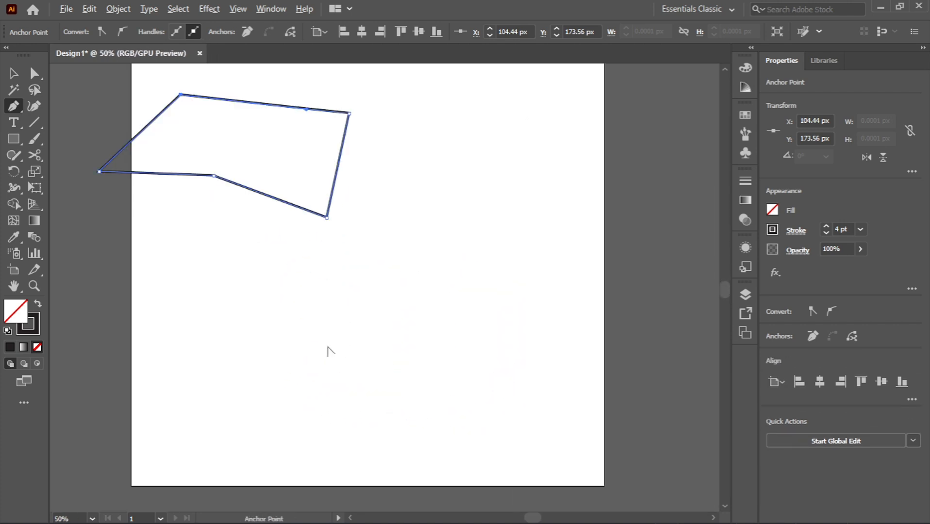
pyautogui.click(37, 104)
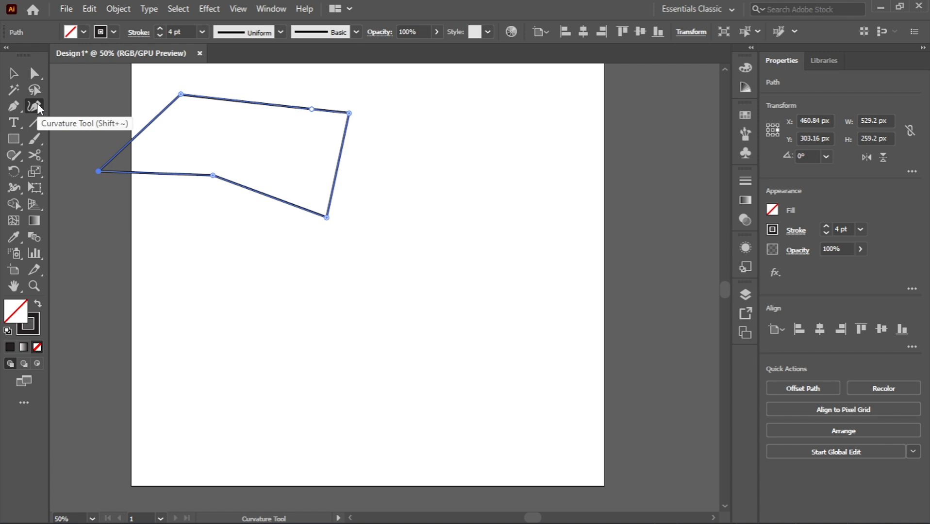
pyautogui.click(13, 74)
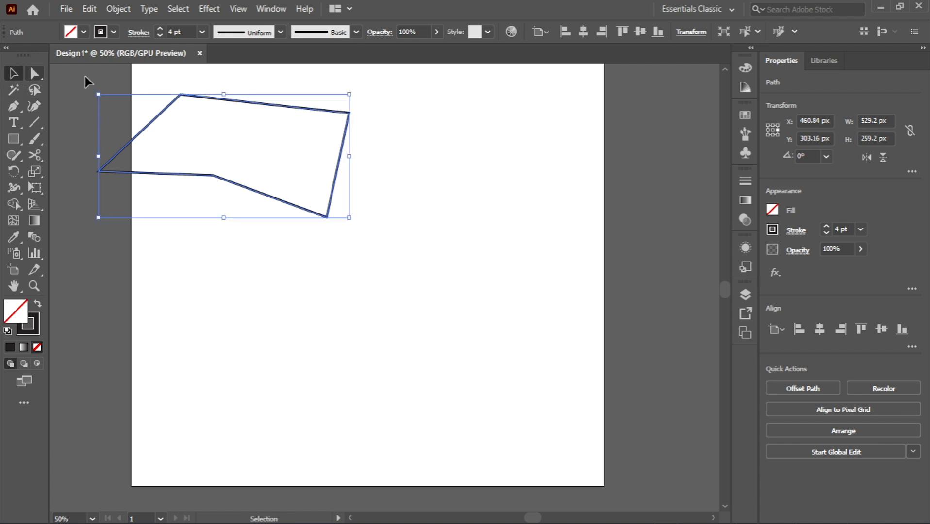
pyautogui.press('Delete')
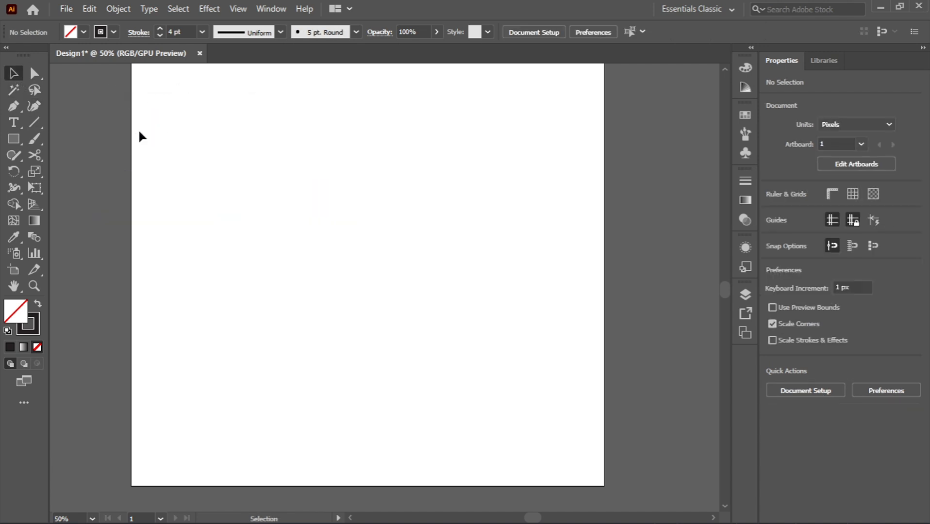
# Step: Place two separate point-type objects with "Lorem ipsum" placeholder text near the artboard's upper-left corner, the second below the first
pyautogui.click(18, 121)
pyautogui.click(70, 122)
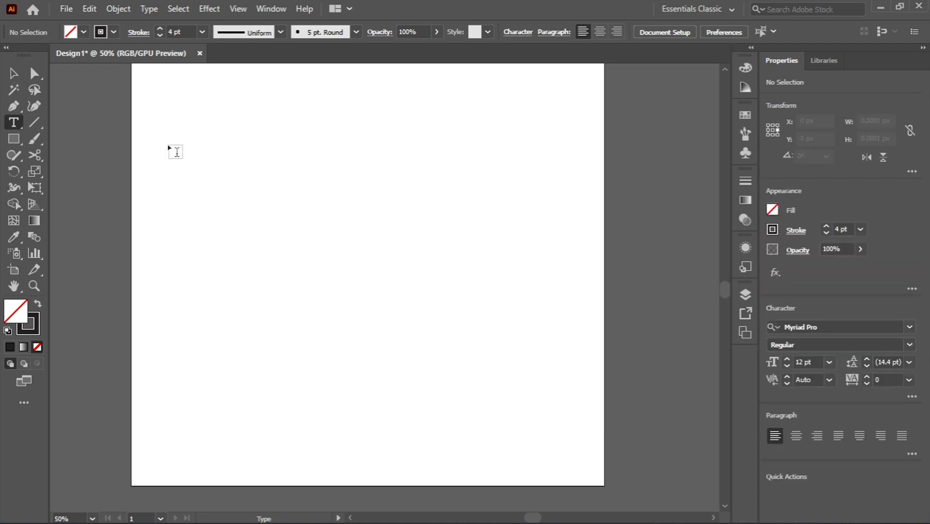
pyautogui.click(168, 144)
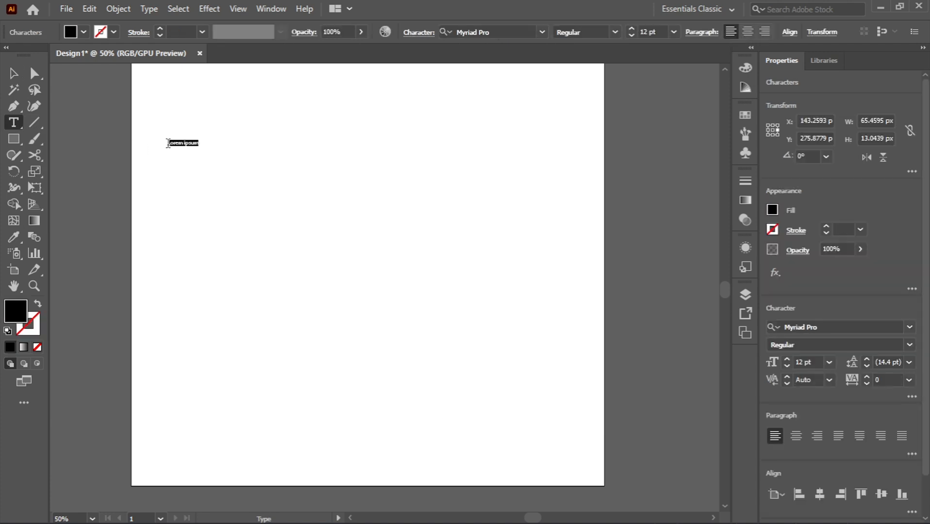
pyautogui.scroll(6, 178, 151)
pyautogui.scroll(-4, 238, 136)
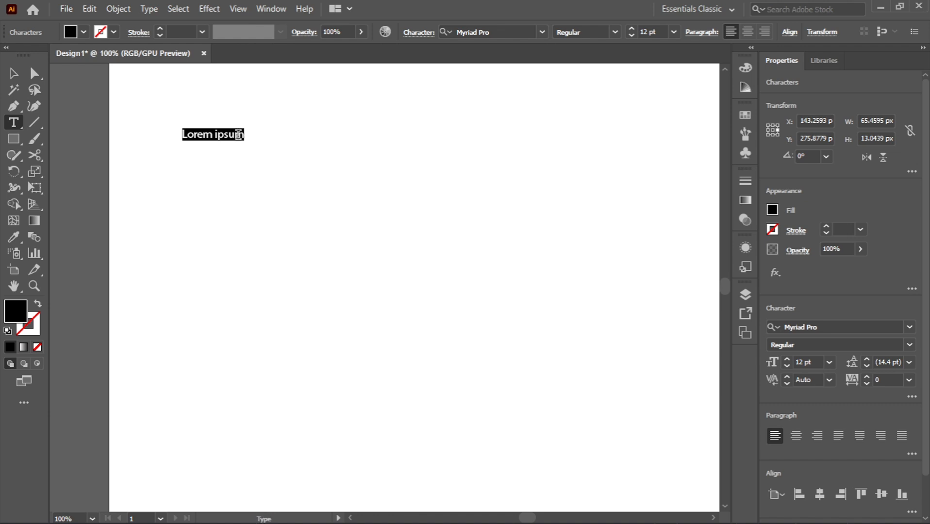
pyautogui.click(185, 201)
pyautogui.click(223, 199)
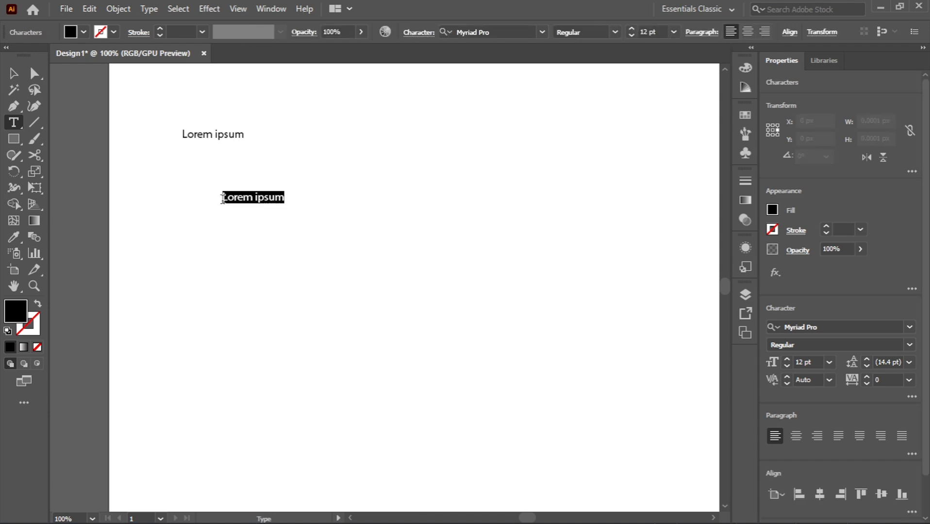
pyautogui.click(194, 268)
# Step: Draw an area-type frame about 632 by 379 px filled with placeholder text below the two short texts
pyautogui.scroll(-1, 194, 268)
pyautogui.moveTo(189, 246); pyautogui.dragTo(591, 487)
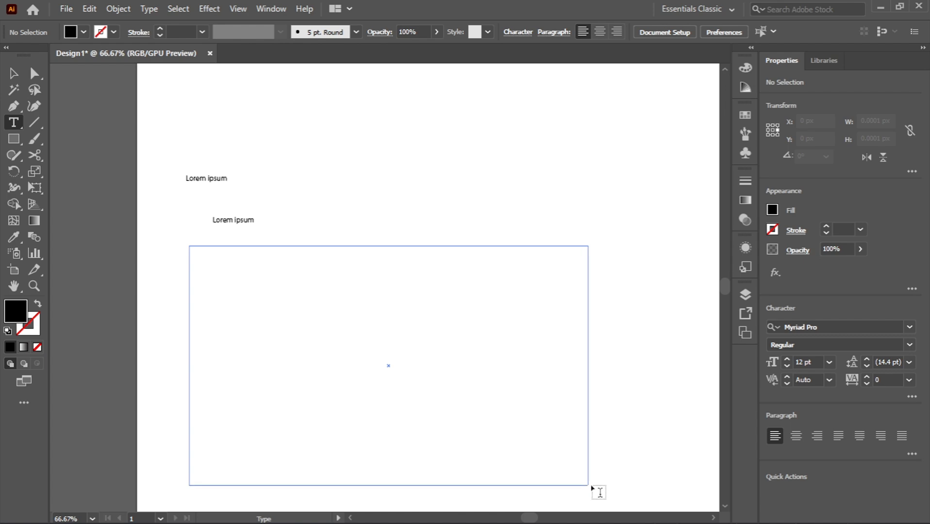
pyautogui.scroll(2, 394, 378)
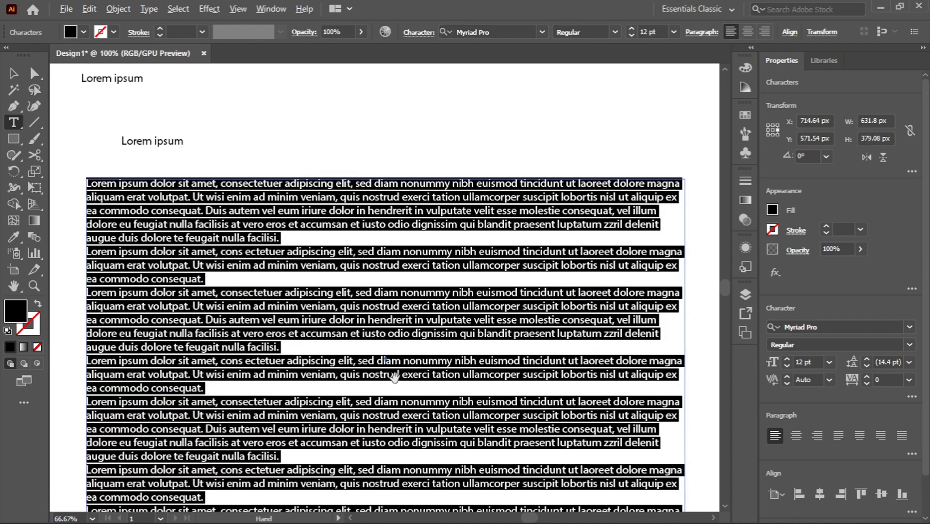
pyautogui.scroll(-3, 395, 378)
pyautogui.scroll(1, 560, 407)
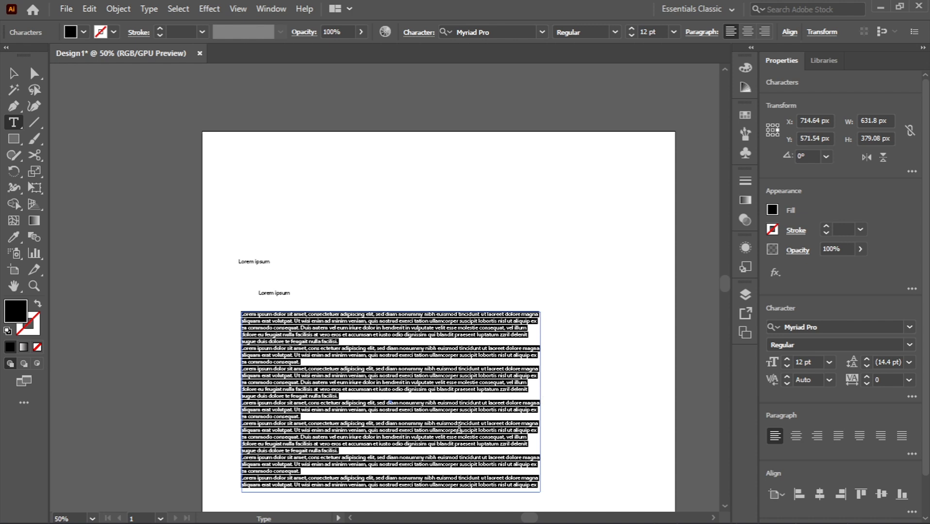
# Step: Replace the placeholder paragraphs in the large text frame with the word "Nepal"
pyautogui.press('BackSpace')
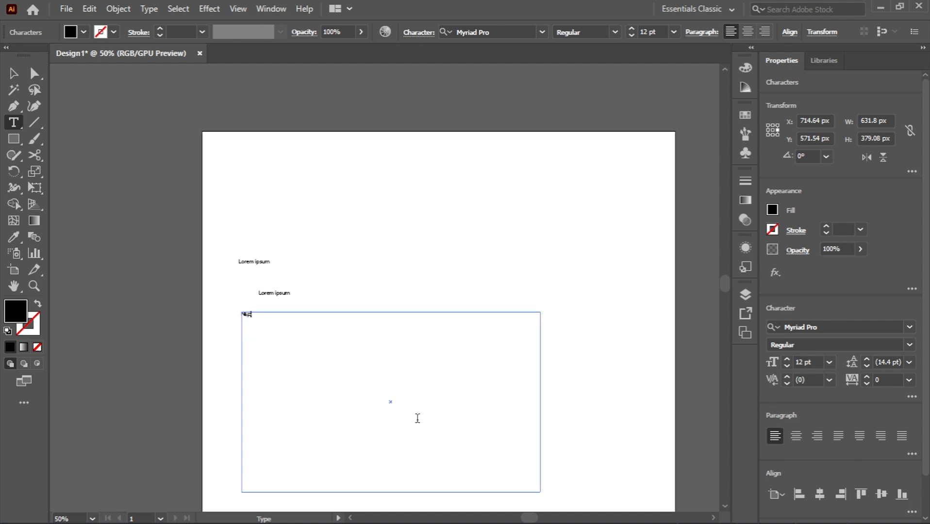
pyautogui.scroll(6, 348, 402)
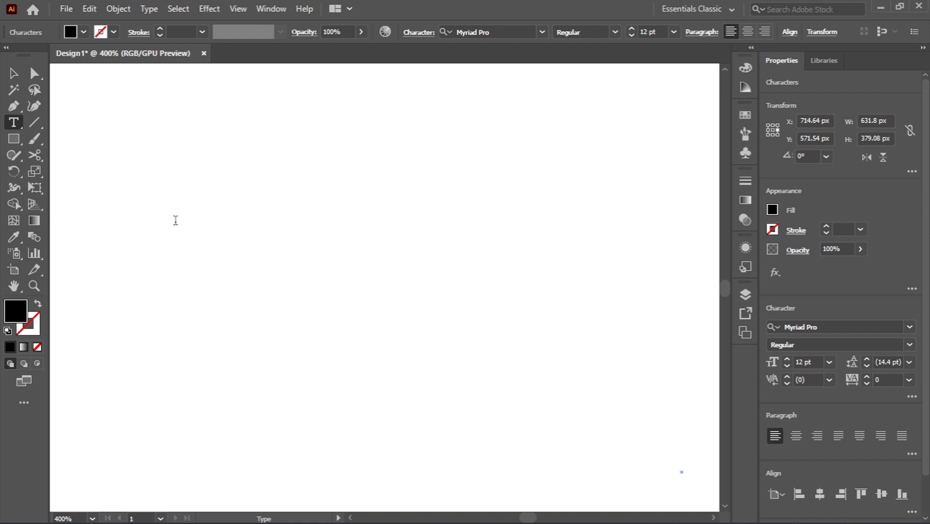
pyautogui.hscroll(-3, 202, 235)
pyautogui.scroll(-4, 202, 235)
pyautogui.hscroll(-3, 203, 234)
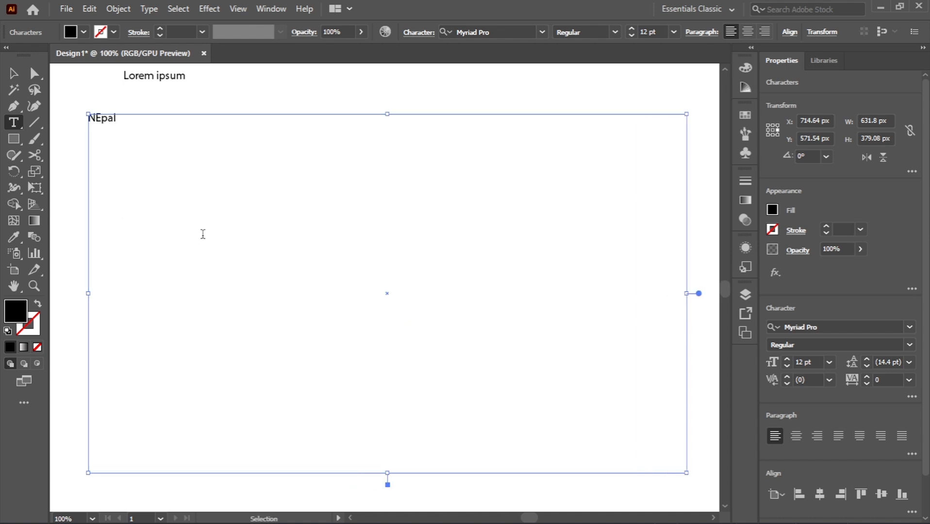
pyautogui.click(203, 234)
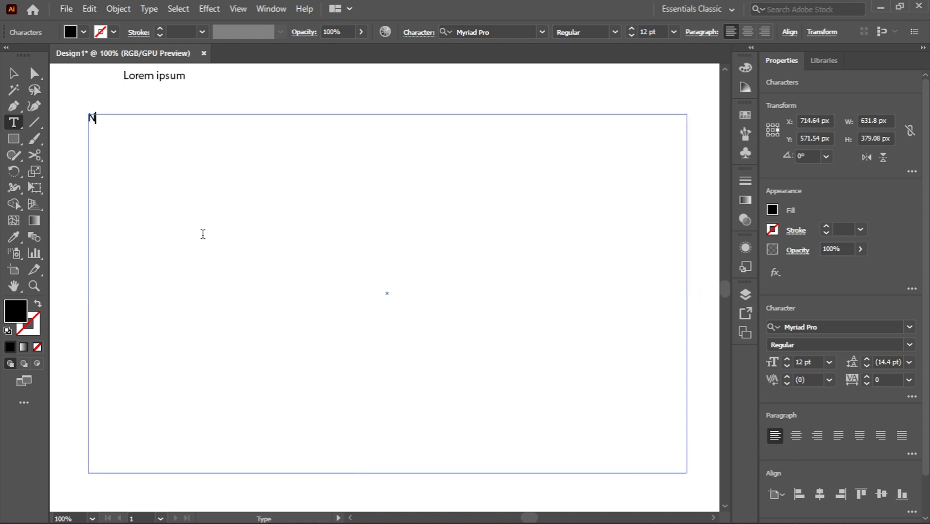
# Step: Set the font size of the word "Nepal" to 100 pt and finish editing the text
pyautogui.hotkey('ctrl', 'a')
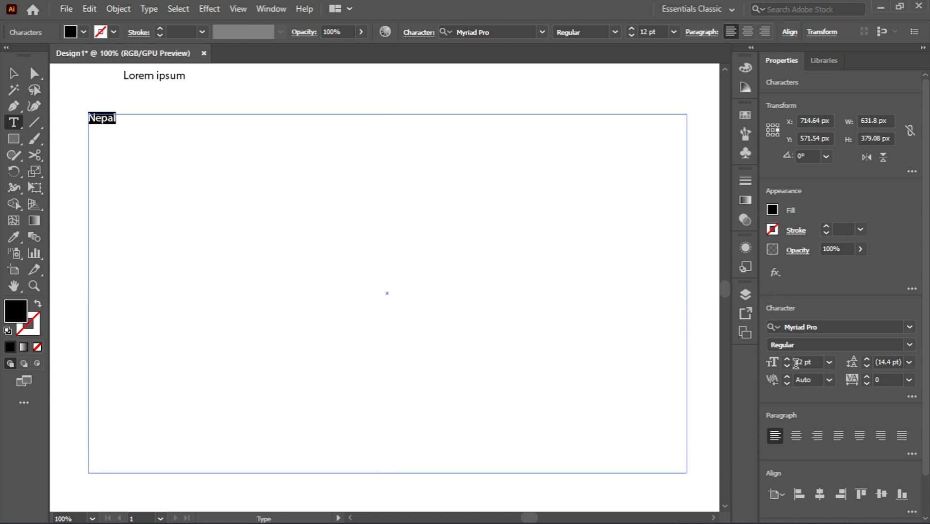
pyautogui.doubleClick(794, 364)
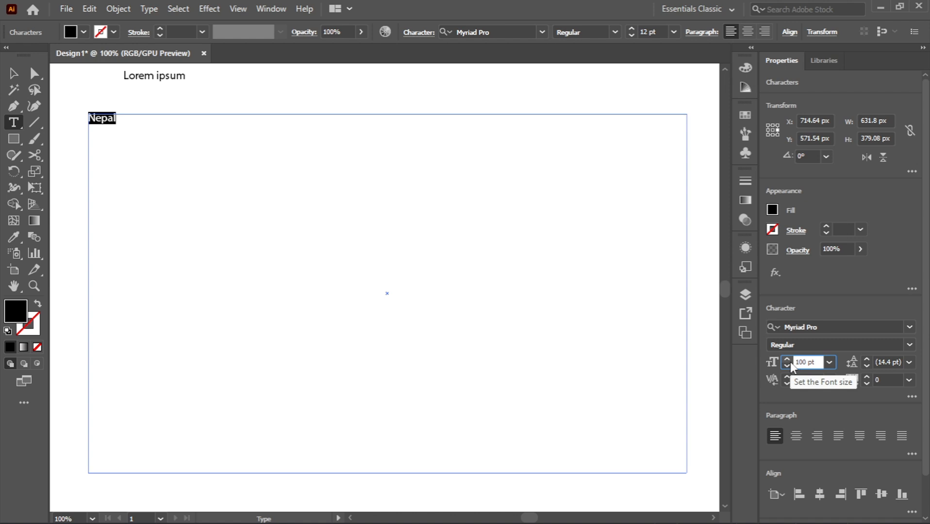
pyautogui.press('Return')
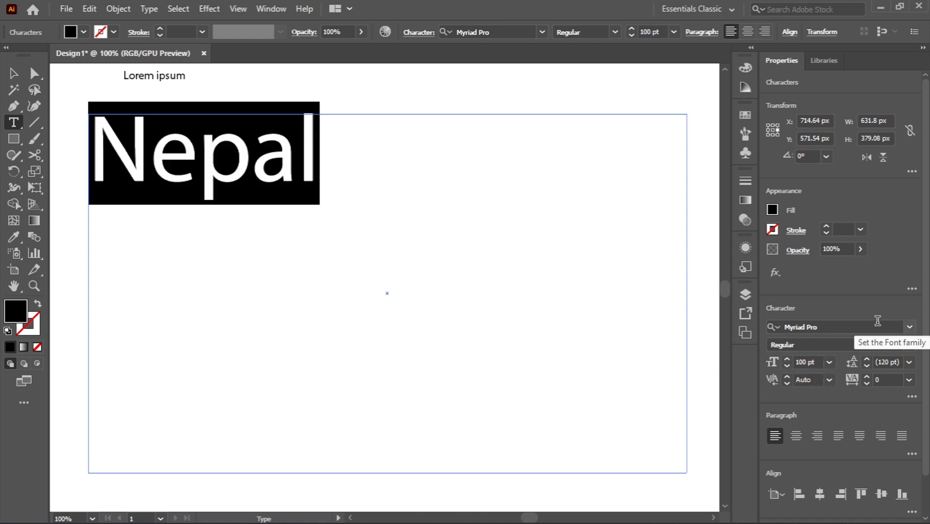
pyautogui.click(484, 303)
pyautogui.click(14, 74)
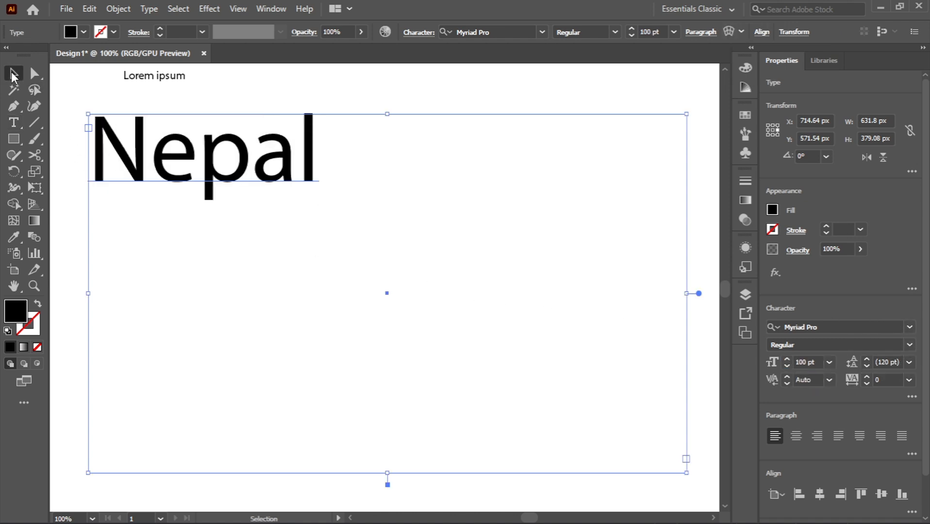
# Step: Move the "Nepal" text frame to the right and slightly down on the artboard, and deselect it
pyautogui.scroll(-4, 154, 152)
pyautogui.scroll(1, 204, 189)
pyautogui.hscroll(-3, 203, 189)
pyautogui.scroll(2, 204, 193)
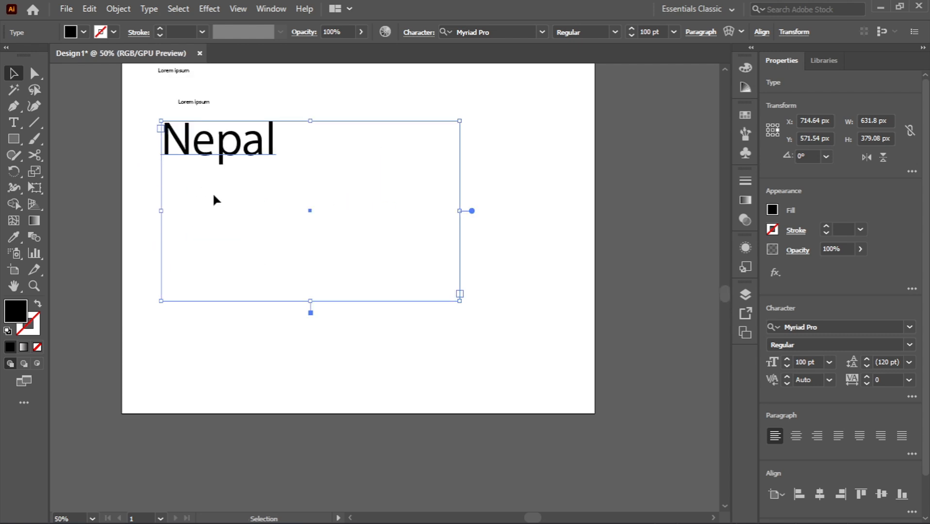
pyautogui.scroll(1, 214, 200)
pyautogui.moveTo(205, 192); pyautogui.dragTo(277, 193)
pyautogui.moveTo(275, 194); pyautogui.dragTo(263, 212)
pyautogui.click(276, 136)
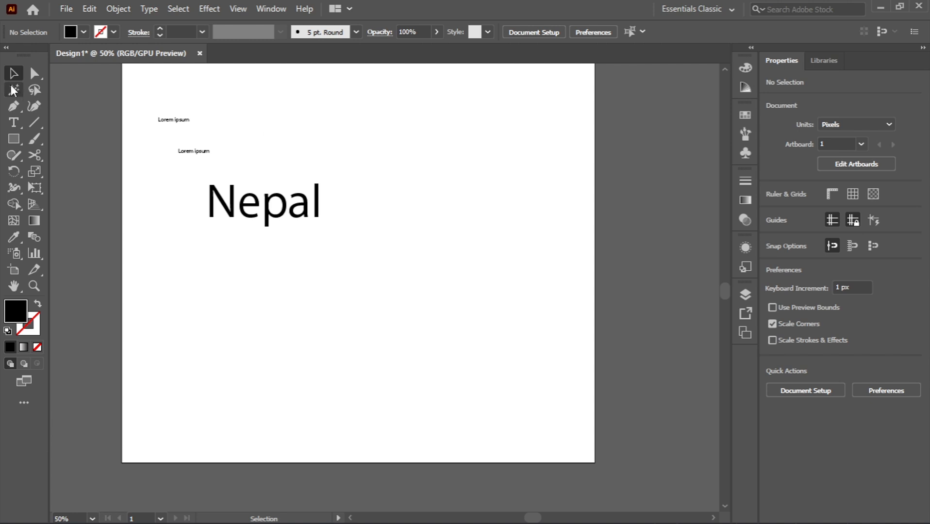
# Step: Select all three text objects together with a marquee and delete them
pyautogui.click(11, 142)
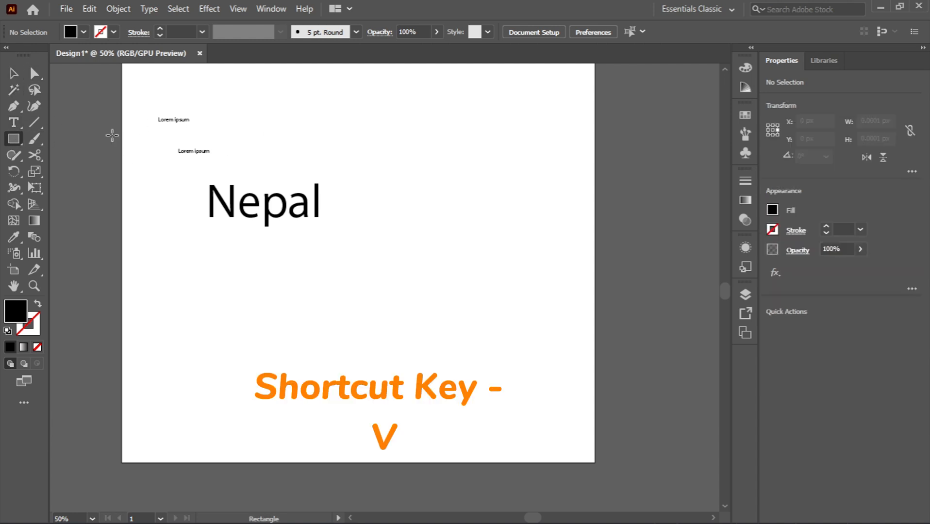
pyautogui.click(13, 73)
pyautogui.moveTo(146, 117); pyautogui.dragTo(345, 264)
pyautogui.press('Delete')
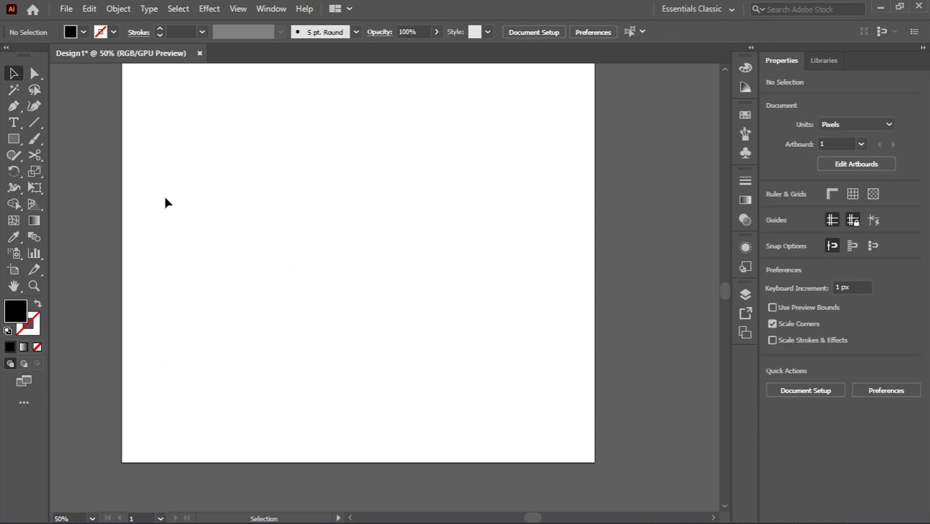
# Step: Draw a slightly sloping line segment about 279 px long in the artboard's lower-left area
pyautogui.click(38, 123)
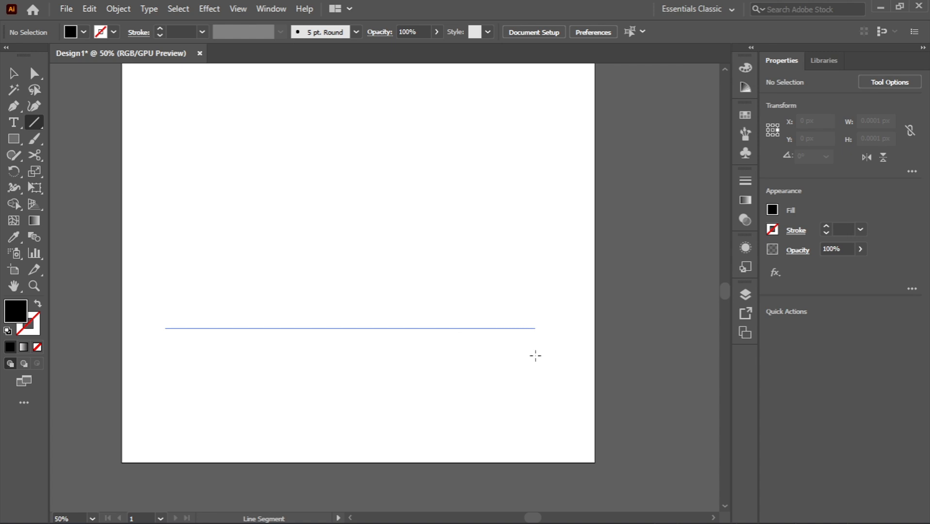
pyautogui.moveTo(536, 356); pyautogui.dragTo(297, 342)
pyautogui.click(414, 314)
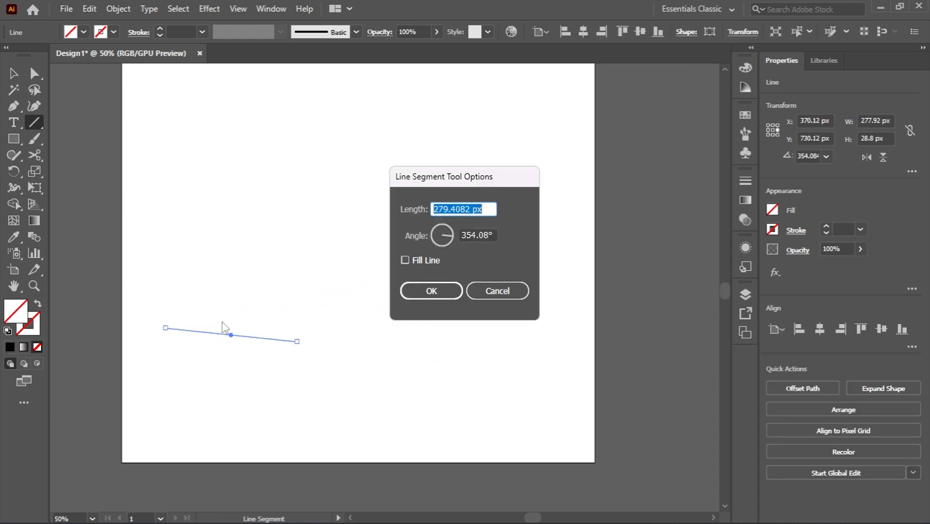
pyautogui.click(474, 291)
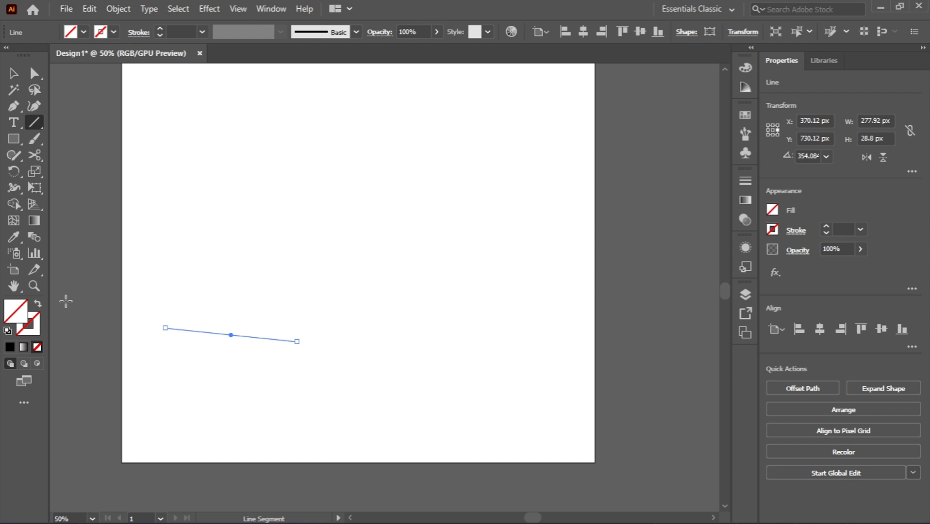
# Step: Give the sloping line a solid black stroke with a weight of 6 pt
pyautogui.click(28, 334)
pyautogui.click(8, 348)
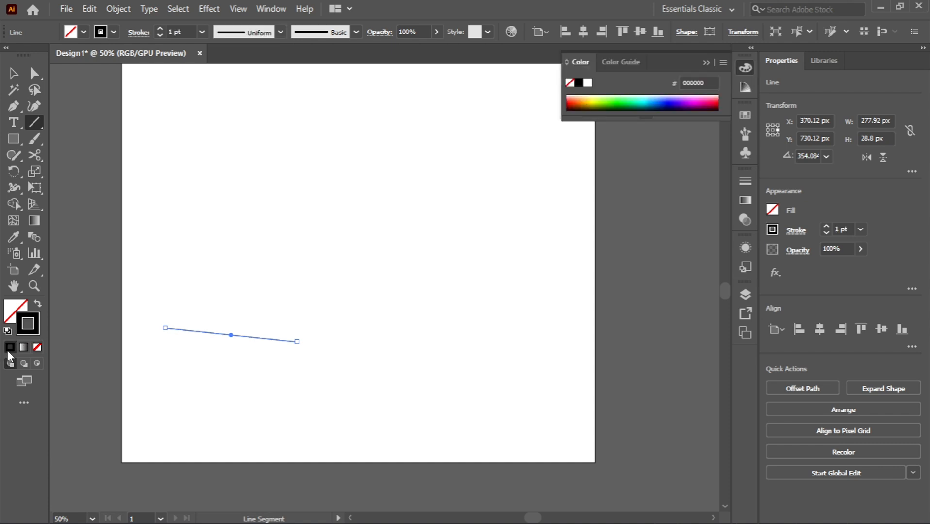
pyautogui.click(399, 331)
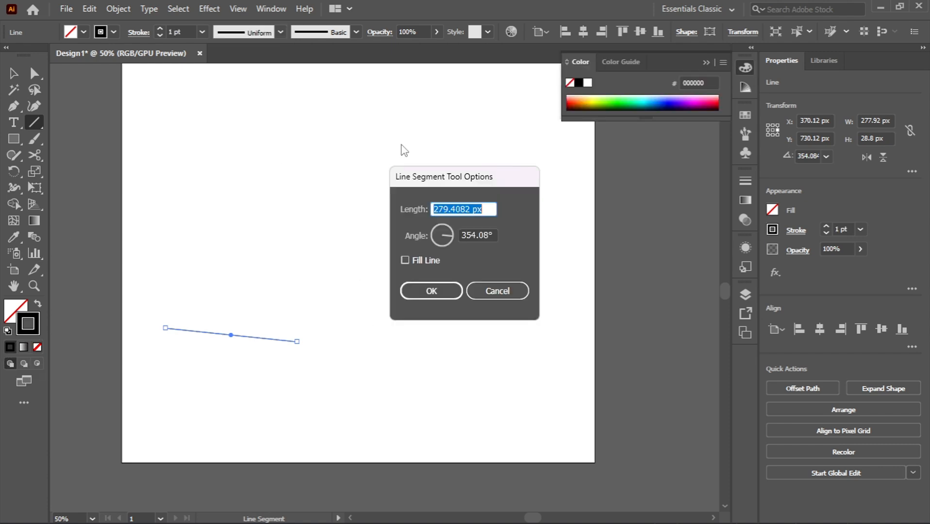
pyautogui.click(497, 292)
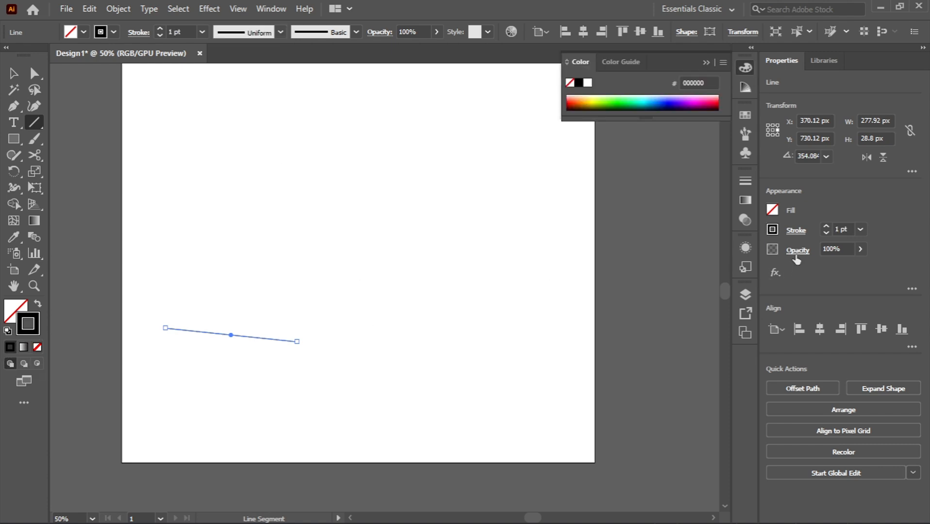
pyautogui.keyDown('shift'); pyautogui.click(825, 226); pyautogui.keyUp('shift')
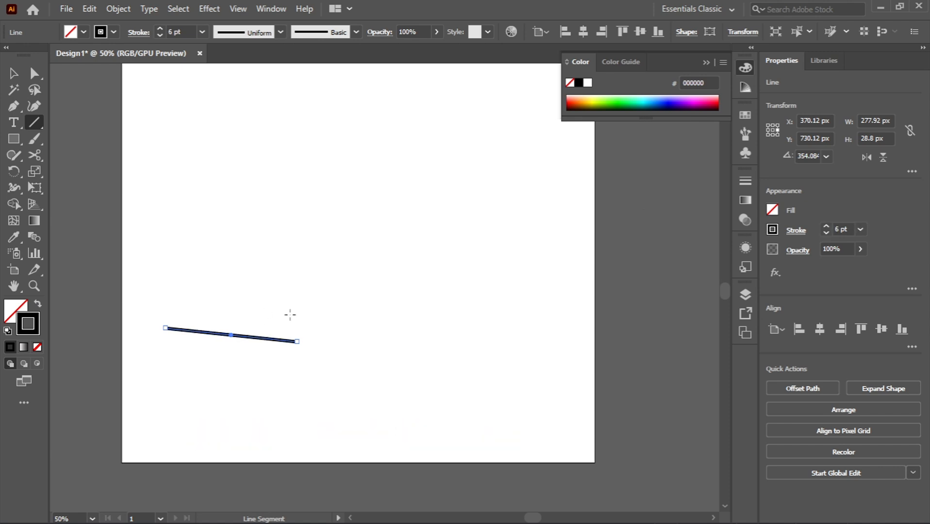
# Step: Draw a 45° diagonal line spanning about 291 by 291 px and a nearly vertical line about 399 px long to its right
pyautogui.click(340, 333)
pyautogui.click(502, 293)
pyautogui.moveTo(283, 296); pyautogui.dragTo(478, 185)
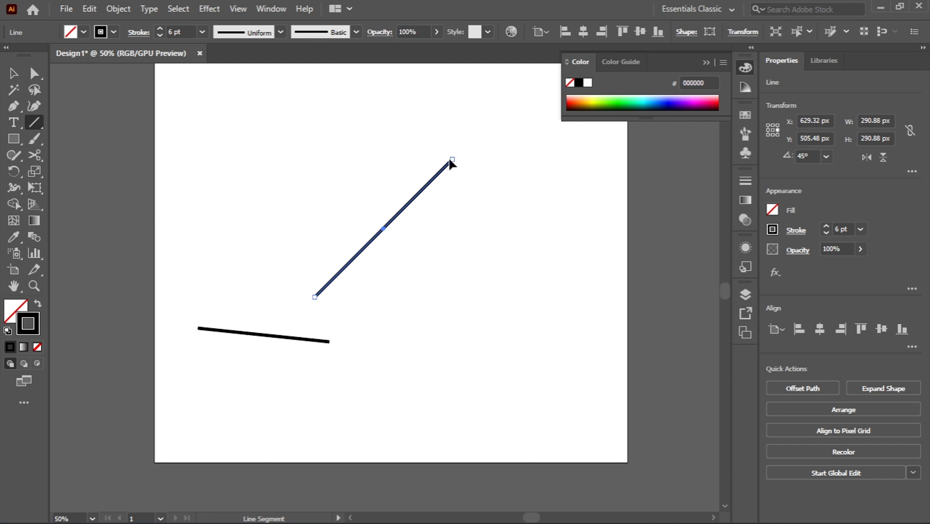
pyautogui.moveTo(471, 177); pyautogui.dragTo(478, 367)
pyautogui.click(404, 360)
pyautogui.click(486, 294)
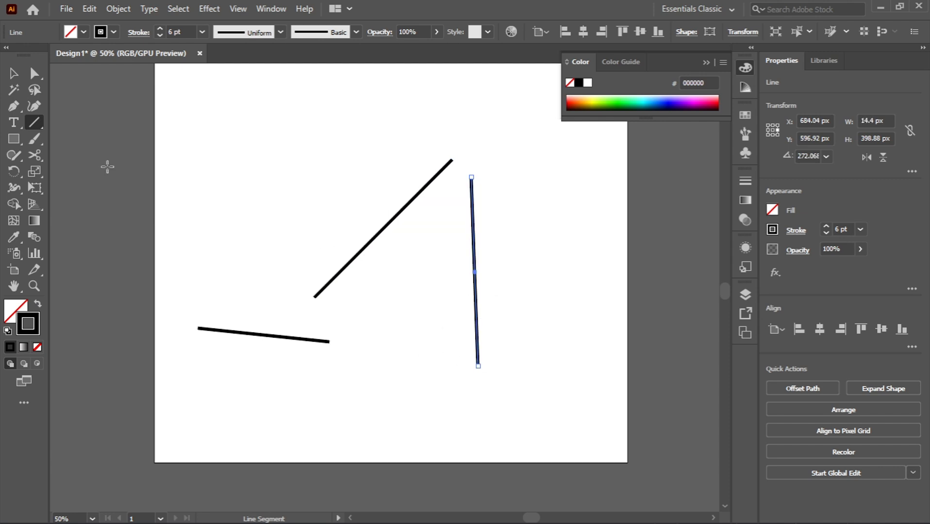
# Step: Select all three line segments together with a marquee and delete them
pyautogui.click(13, 73)
pyautogui.moveTo(164, 173); pyautogui.dragTo(571, 437)
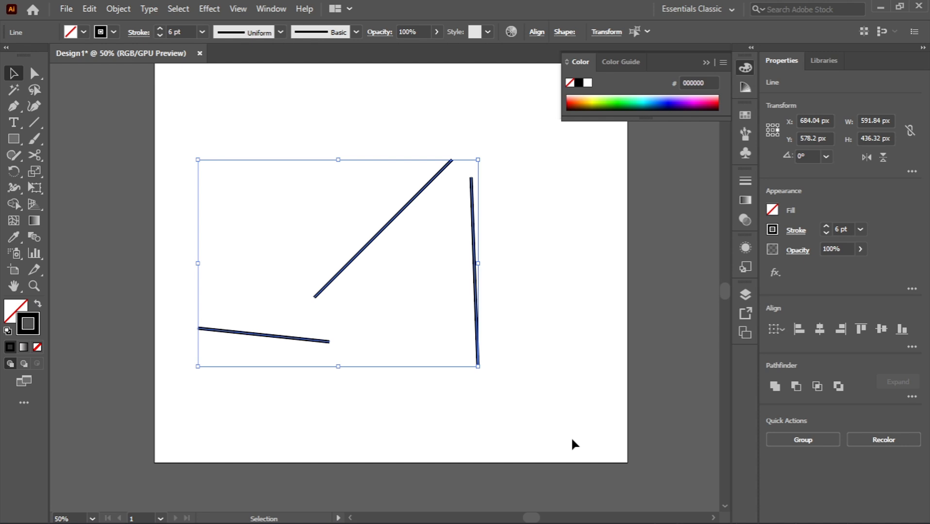
pyautogui.press('Delete')
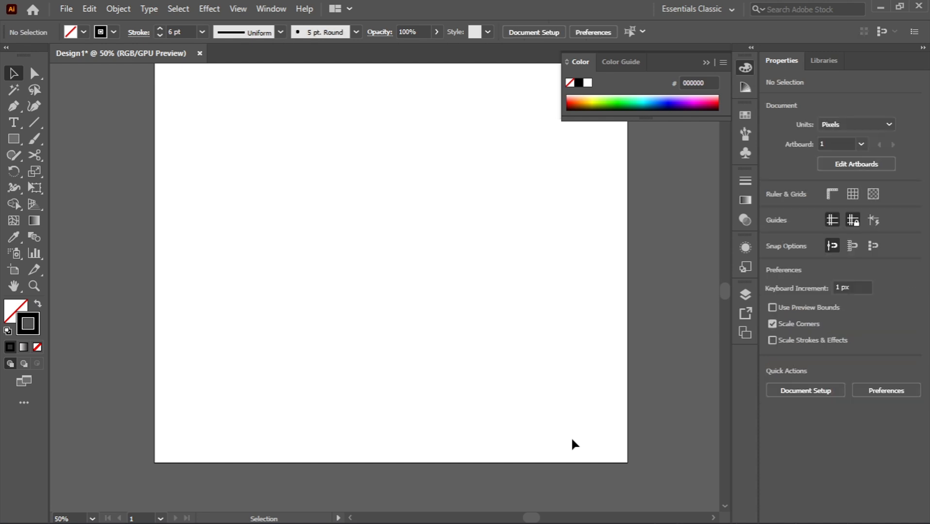
# Step: Draw a circle about 477 px in diameter with the Ellipse tool in the middle of the artboard
pyautogui.click(11, 142)
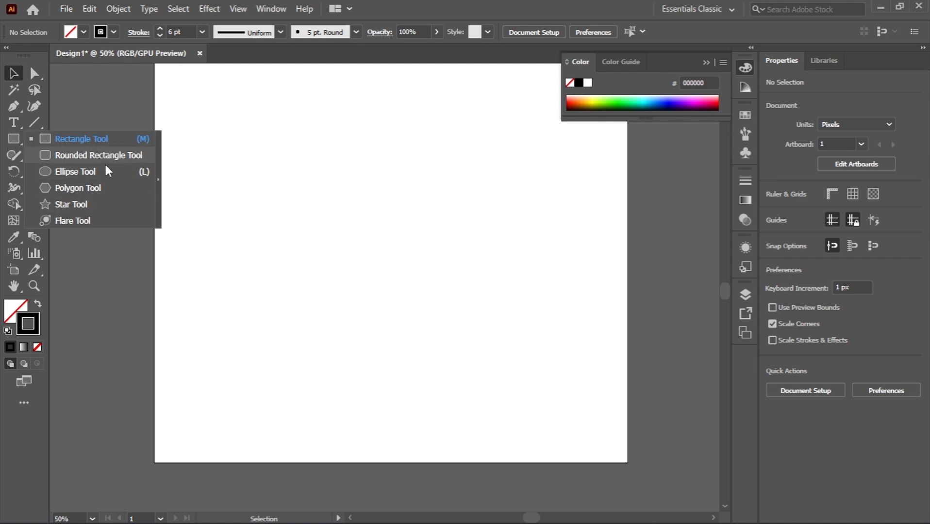
pyautogui.click(67, 177)
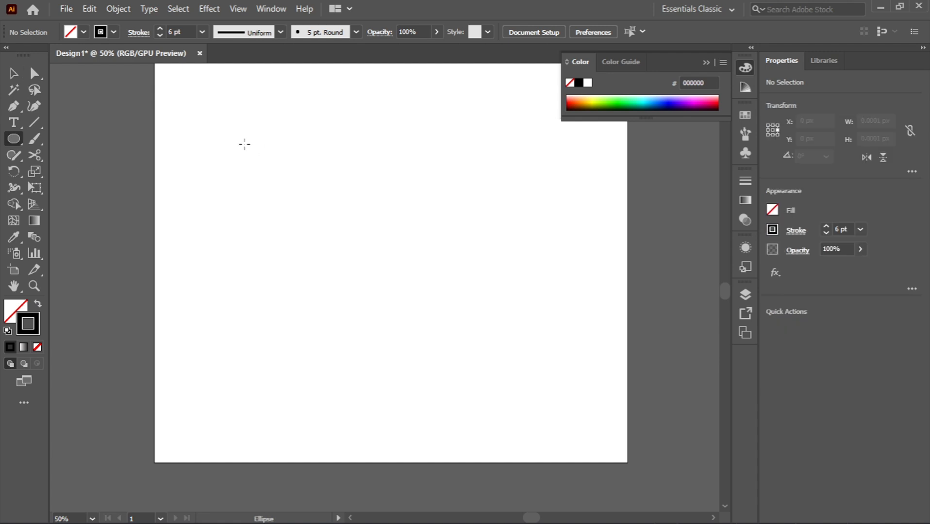
pyautogui.moveTo(234, 142); pyautogui.dragTo(459, 292)
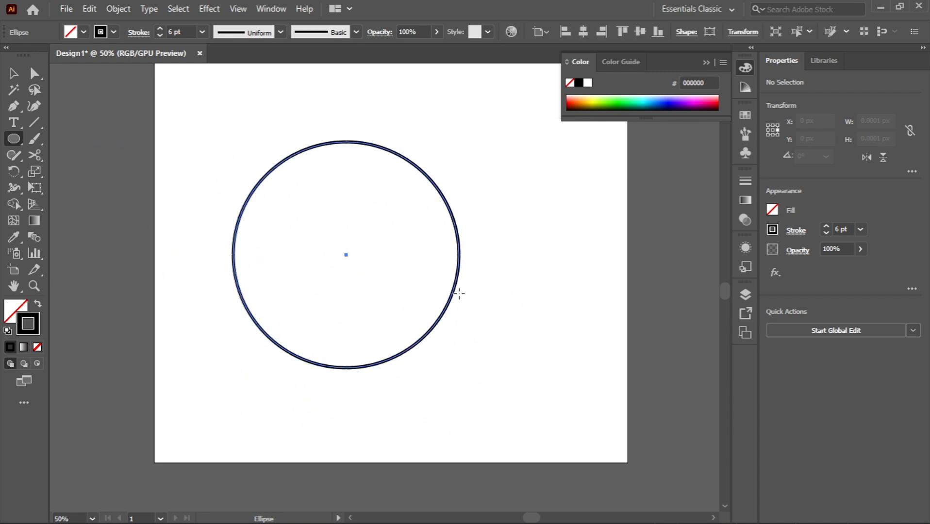
# Step: Create a triangle near the artboard's upper-left edge using the Polygon tool with a 50 px radius and 3 sides
pyautogui.click(18, 137)
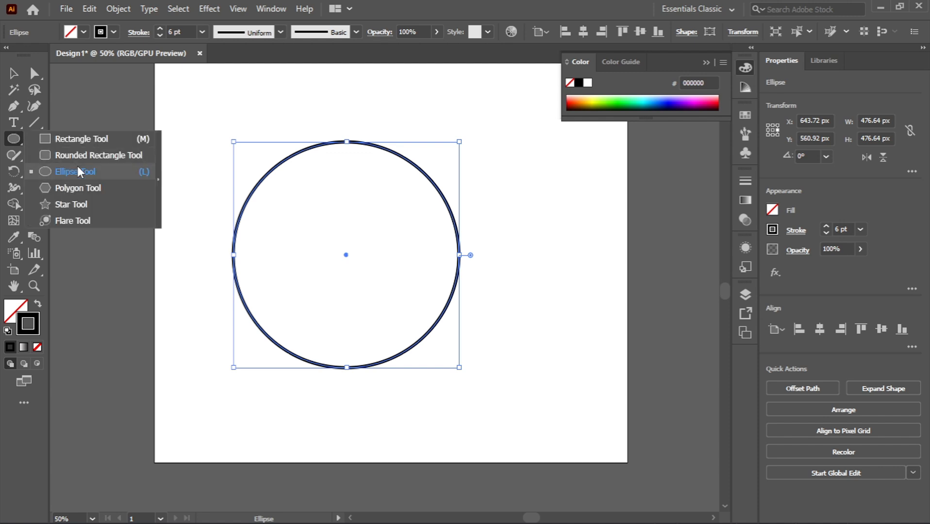
pyautogui.click(112, 189)
pyautogui.click(175, 147)
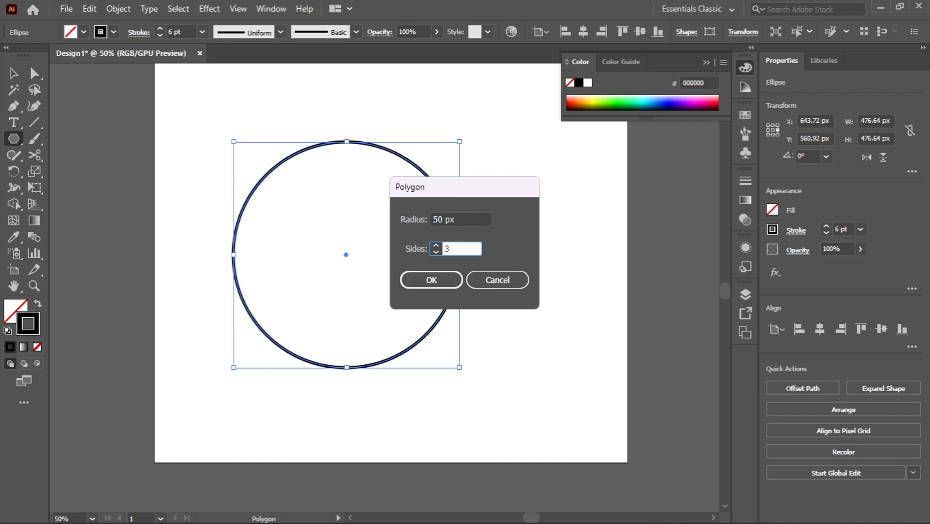
pyautogui.click(444, 280)
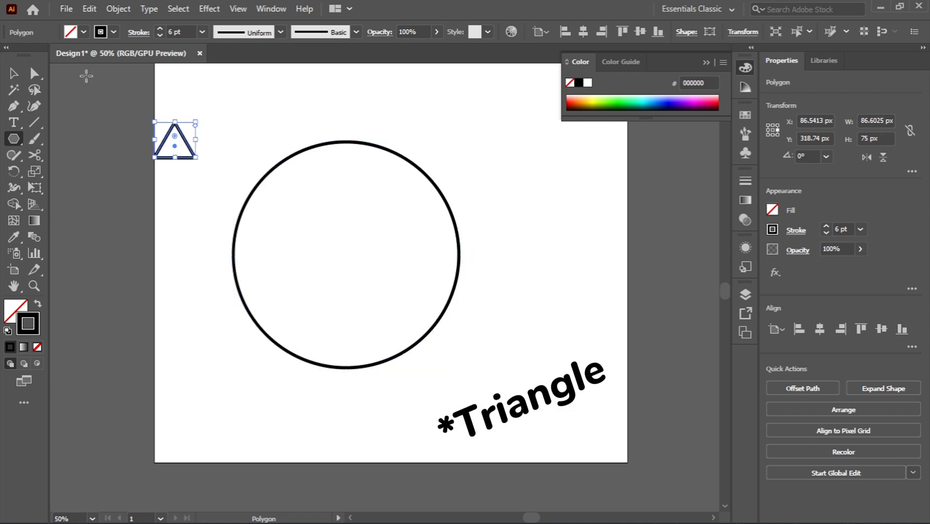
pyautogui.click(14, 74)
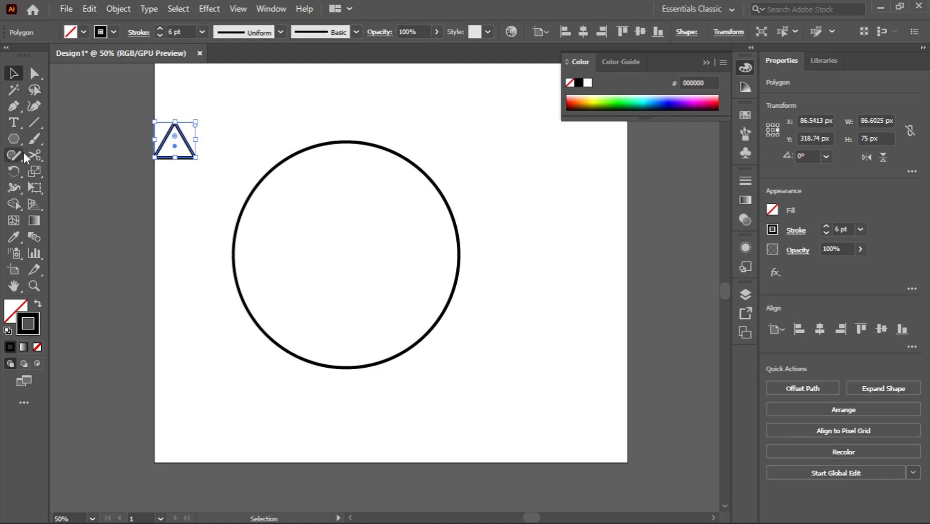
# Step: Draw a rectangle about 642 by 323 px in the artboard's upper half and swap its fill and stroke to make it solid dark
pyautogui.moveTo(35, 155)
pyautogui.mouseDown()
pyautogui.moveTo(104, 153)
pyautogui.moveTo(97, 172)
pyautogui.mouseUp()
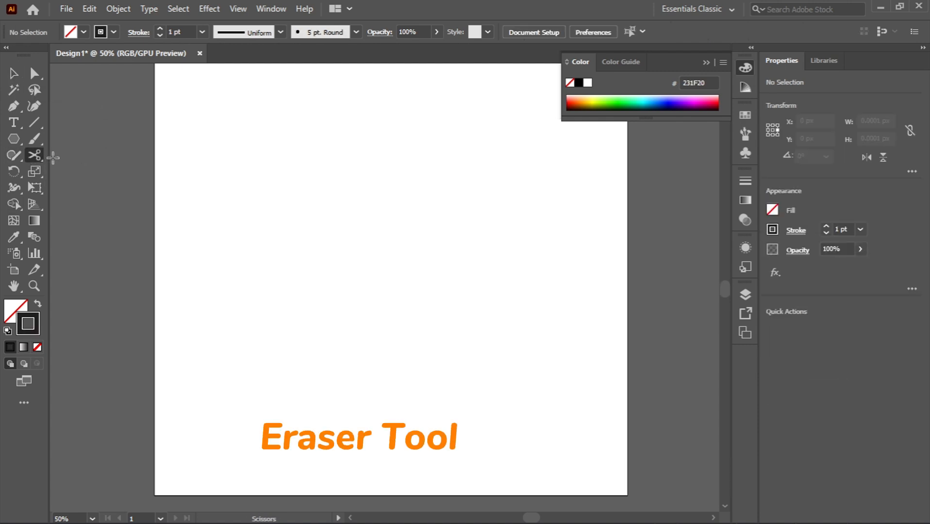
pyautogui.click(36, 154)
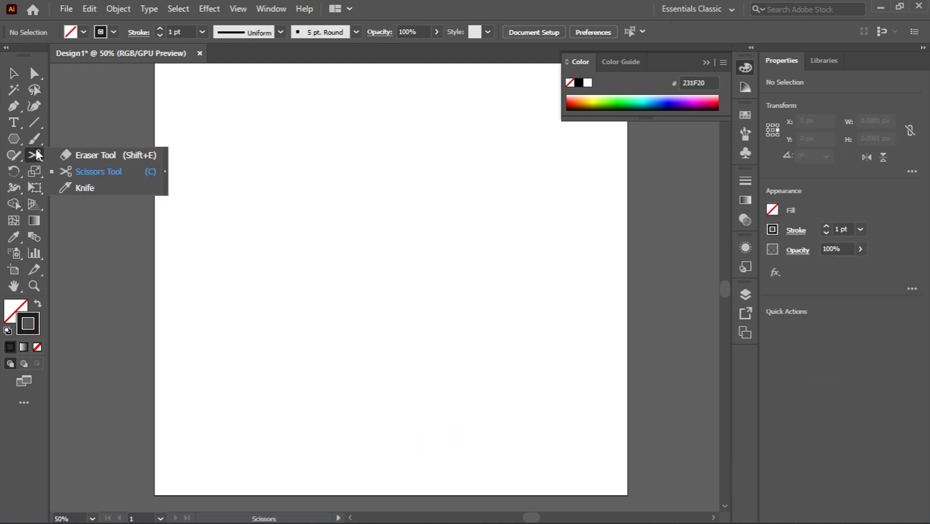
pyautogui.click(95, 153)
pyautogui.click(15, 140)
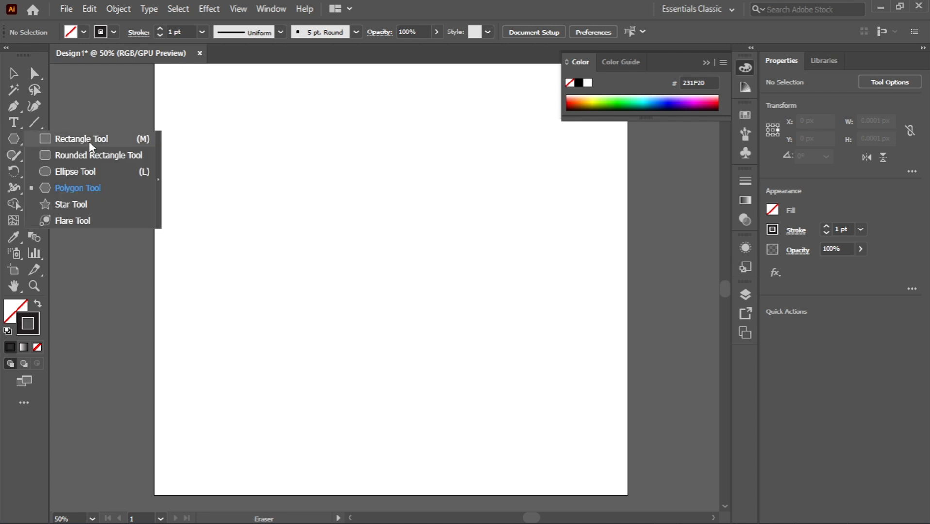
pyautogui.click(91, 143)
pyautogui.moveTo(229, 136); pyautogui.dragTo(533, 288)
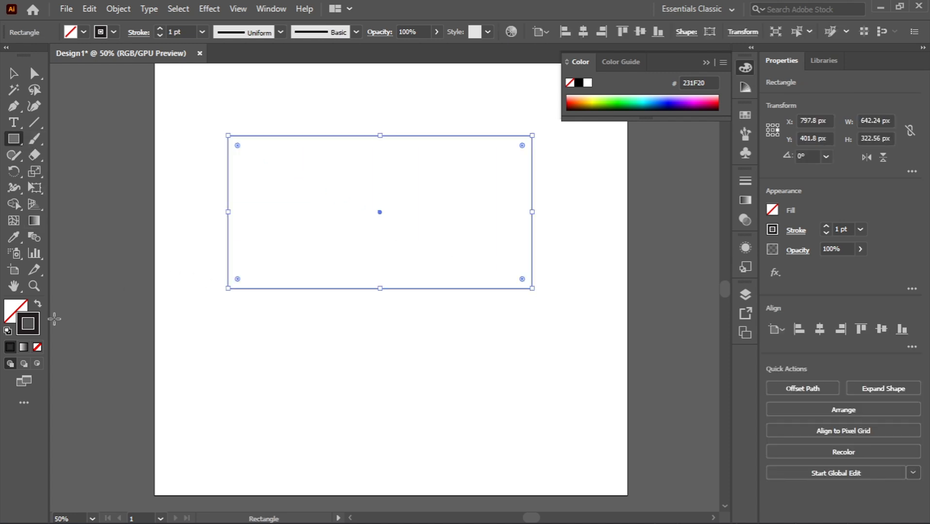
pyautogui.click(37, 304)
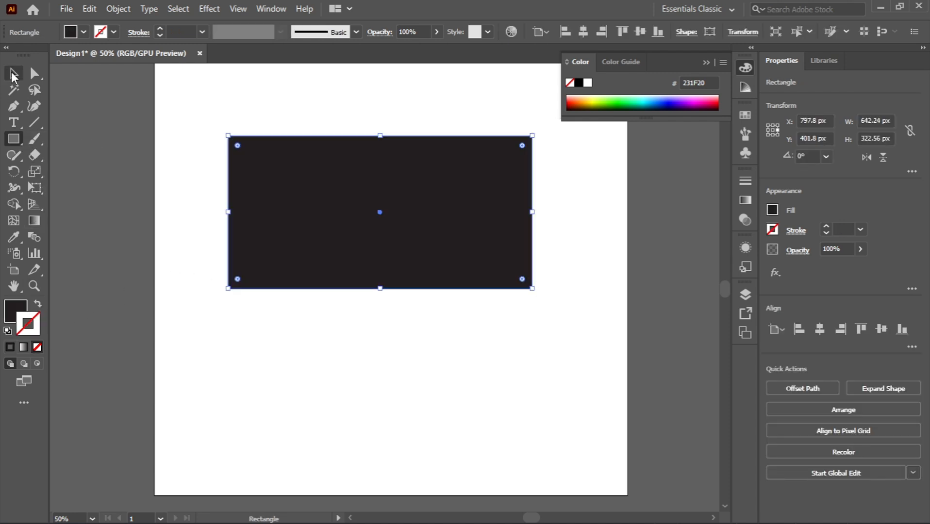
# Step: Erase a thin, slightly curved strip from top to bottom through the left third of the dark rectangle
pyautogui.click(13, 73)
pyautogui.click(34, 155)
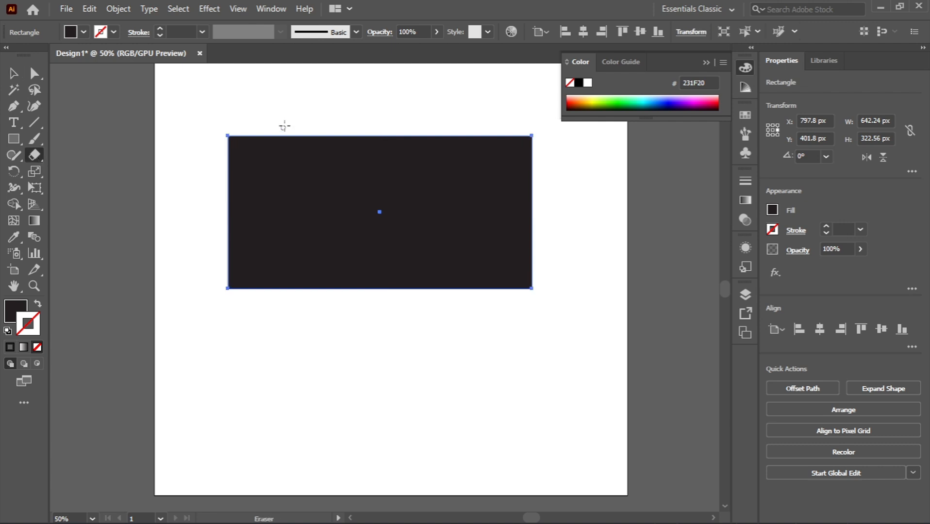
pyautogui.moveTo(307, 130); pyautogui.dragTo(323, 311)
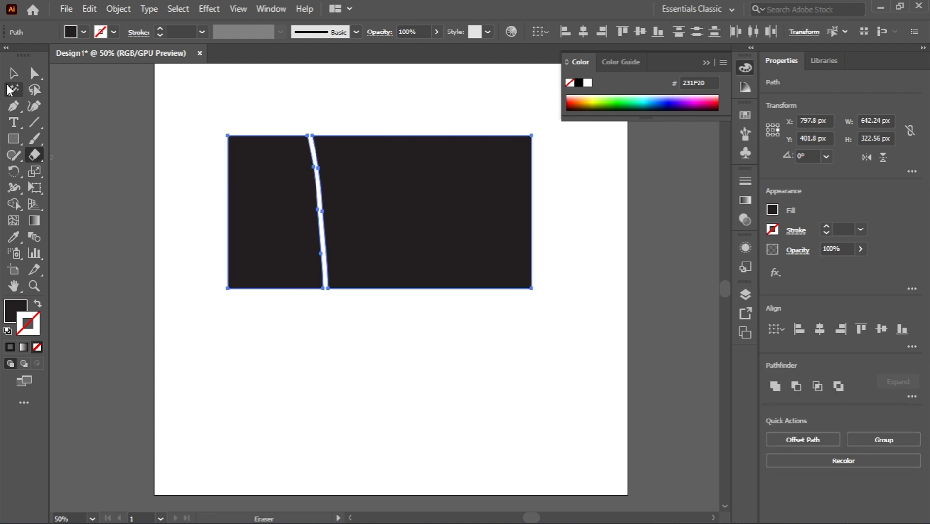
# Step: Move the two cut rectangle pieces apart horizontally and bring the left piece back toward the right one
pyautogui.click(13, 73)
pyautogui.click(210, 164)
pyautogui.moveTo(251, 187); pyautogui.dragTo(184, 187)
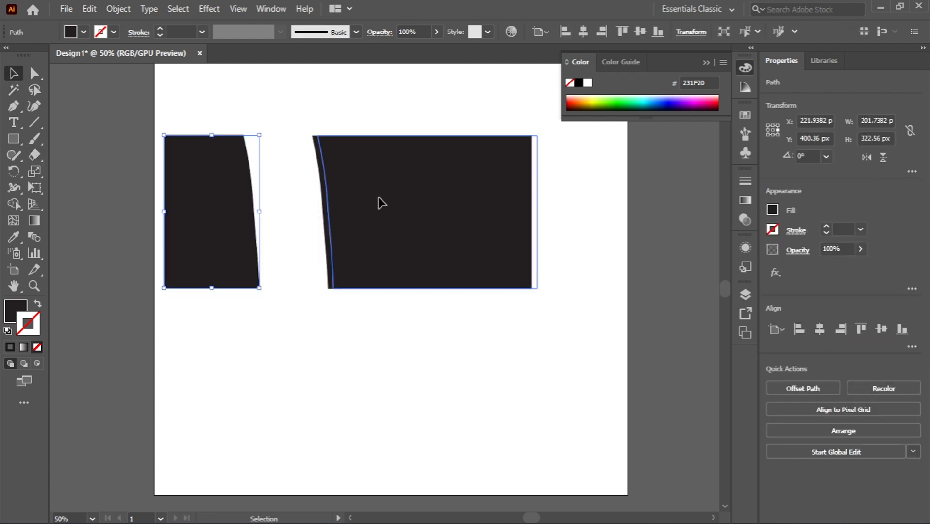
pyautogui.moveTo(380, 202); pyautogui.dragTo(448, 209)
pyautogui.moveTo(199, 194); pyautogui.dragTo(314, 200)
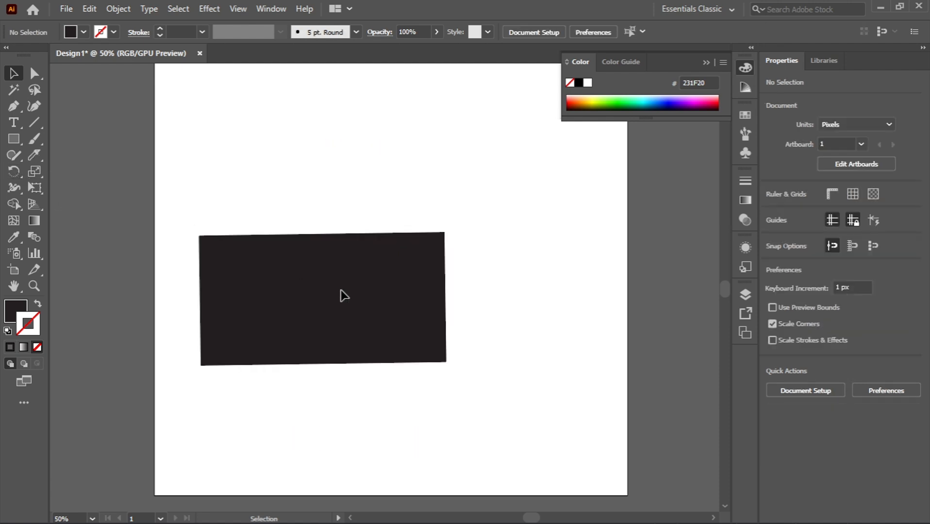
# Step: Move the tilted dark rectangle slightly up and to the right and rotate it freehand with the Rotate tool
pyautogui.moveTo(344, 295); pyautogui.dragTo(359, 263)
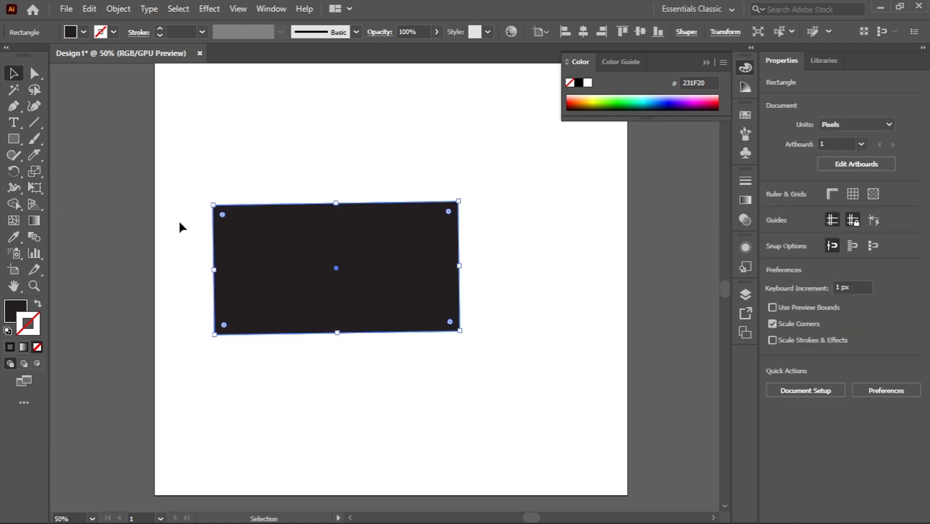
pyautogui.click(20, 172)
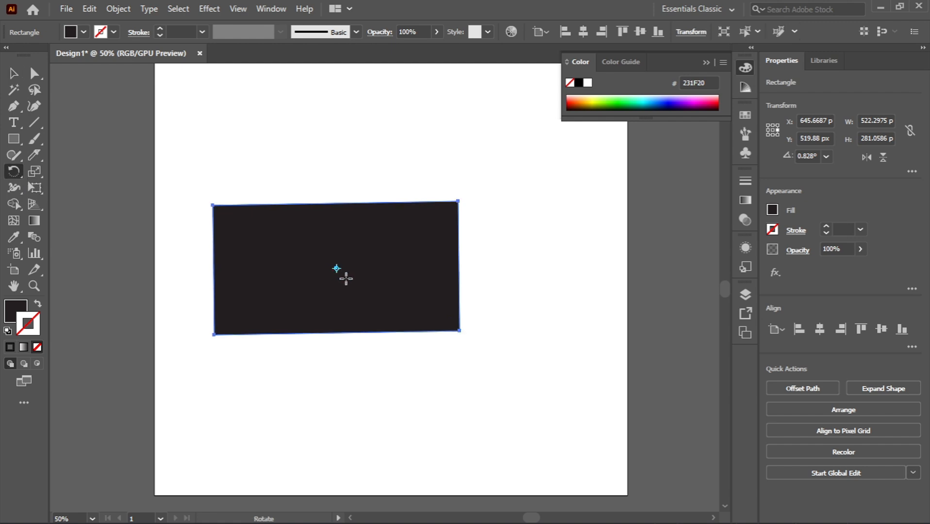
pyautogui.click(355, 256)
pyautogui.moveTo(273, 262)
pyautogui.mouseDown()
pyautogui.moveTo(416, 235)
pyautogui.moveTo(285, 271)
pyautogui.mouseUp()
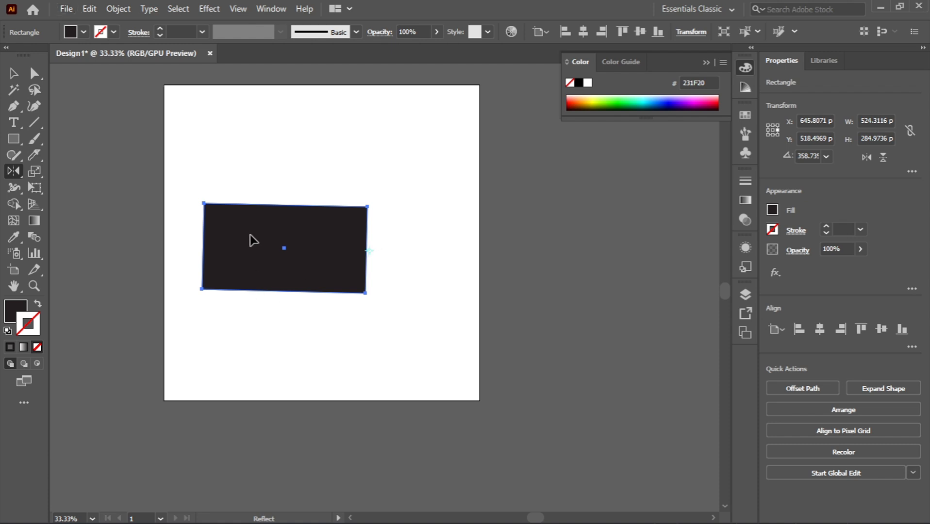
# Step: Reflect the rectangle across the reference point beside its right edge and back, and make a mirrored copy on the right
pyautogui.moveTo(252, 240); pyautogui.dragTo(493, 274)
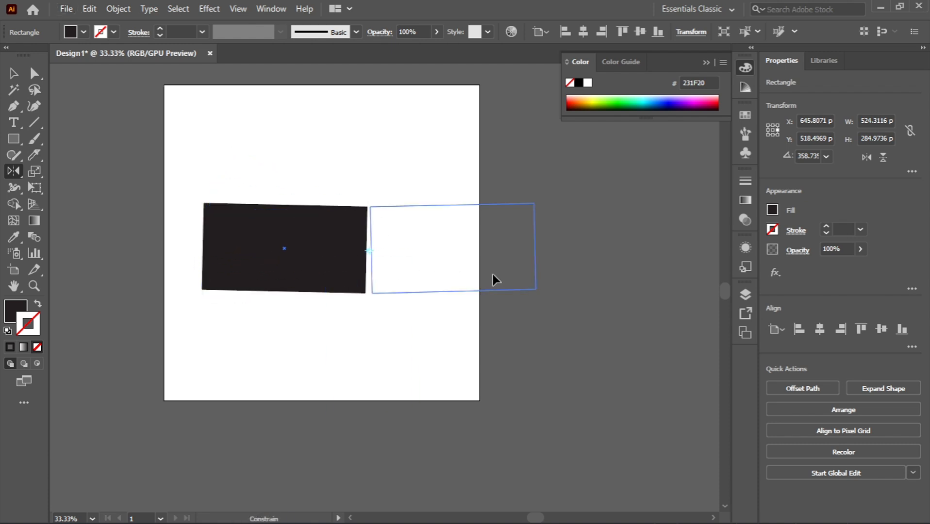
pyautogui.moveTo(516, 234)
pyautogui.mouseDown()
pyautogui.moveTo(257, 249)
pyautogui.moveTo(511, 247)
pyautogui.mouseUp()
pyautogui.moveTo(424, 263); pyautogui.dragTo(229, 251)
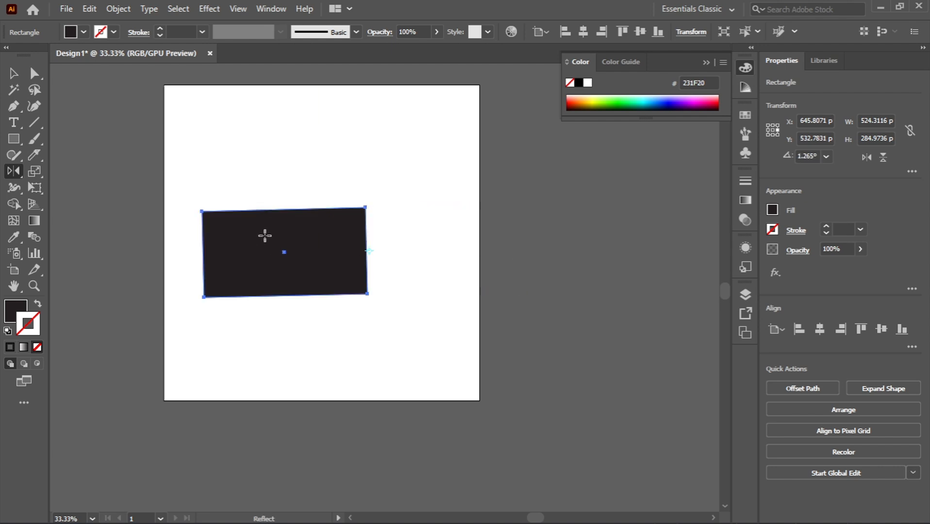
pyautogui.moveTo(265, 236); pyautogui.dragTo(447, 241)
pyautogui.press('alt')
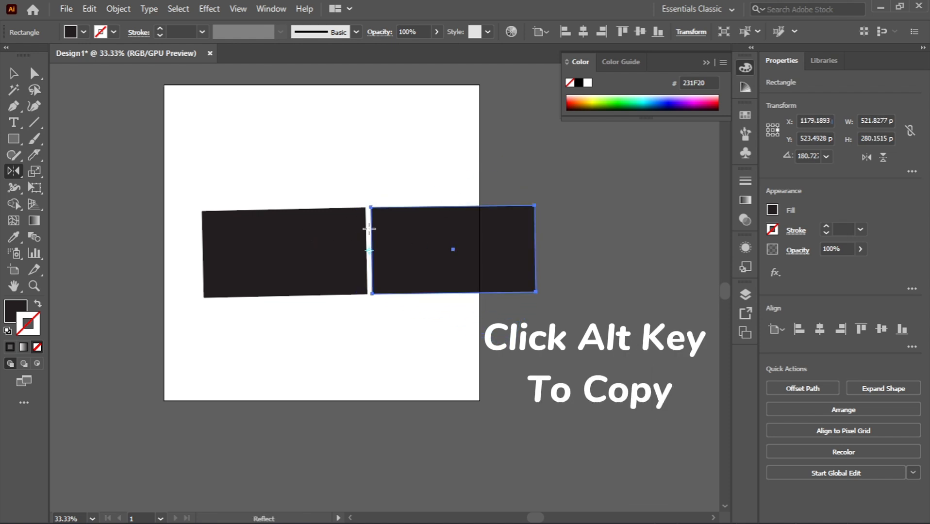
# Step: Place two copies of the left rectangle with the Selection tool, one above it and one below it
pyautogui.click(14, 74)
pyautogui.click(198, 183)
pyautogui.moveTo(253, 252); pyautogui.dragTo(227, 155)
pyautogui.moveTo(454, 285); pyautogui.dragTo(303, 367)
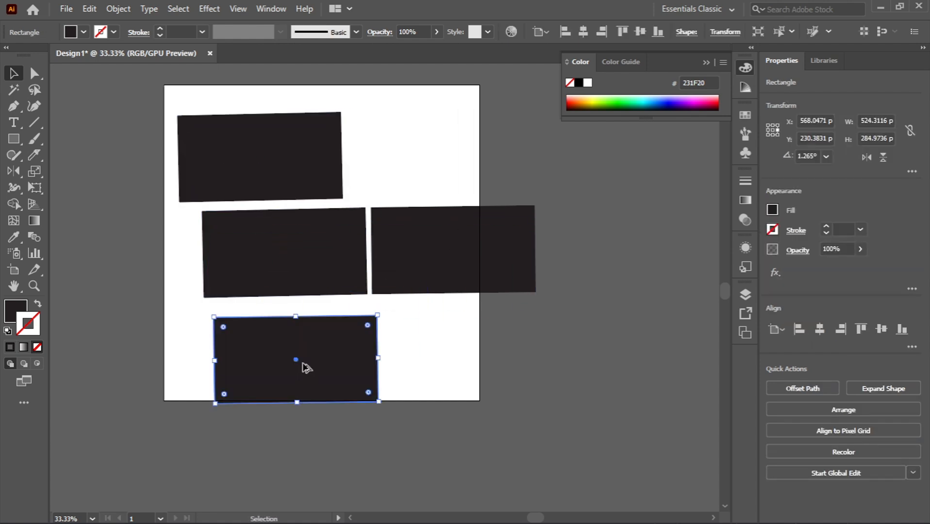
# Step: Select all the rectangles with a marquee, delete them, and activate the Shape Builder tool
pyautogui.moveTo(129, 137); pyautogui.dragTo(475, 410)
pyautogui.press('Delete')
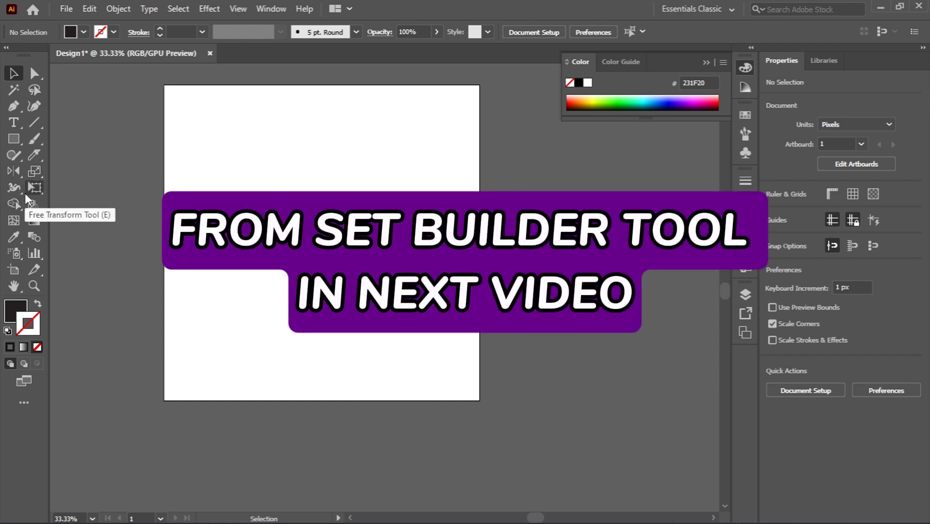
pyautogui.click(16, 206)
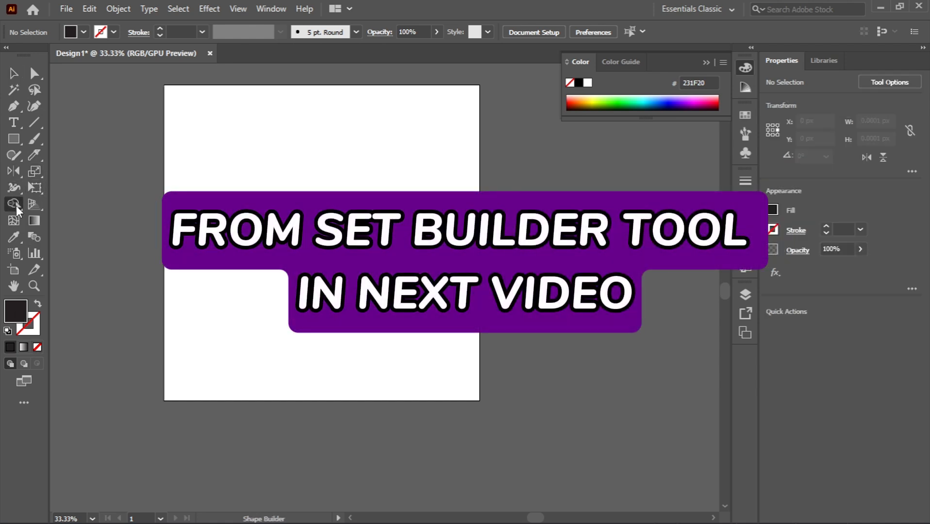